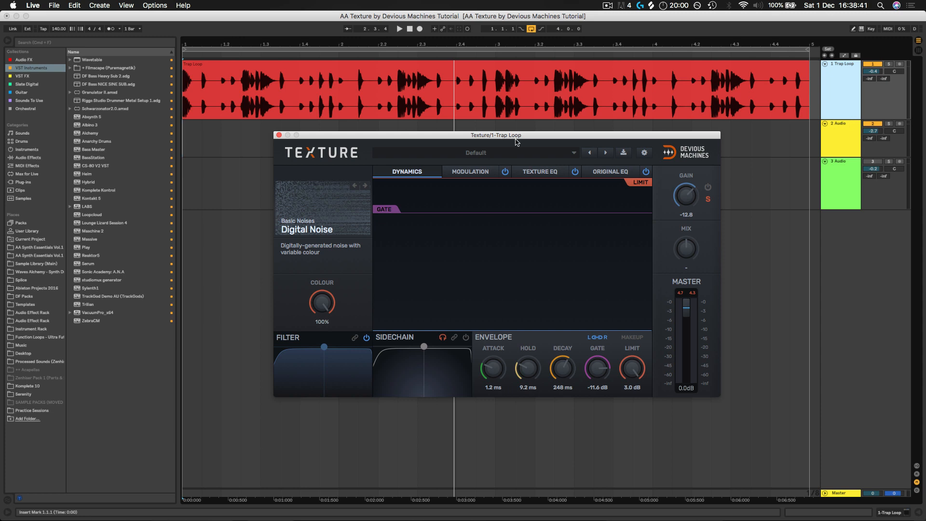
# Step: Play the trap loop, turn on the Digital Noise texture and raise its gain to -9.5
pyautogui.press('space')
pyautogui.press('space')
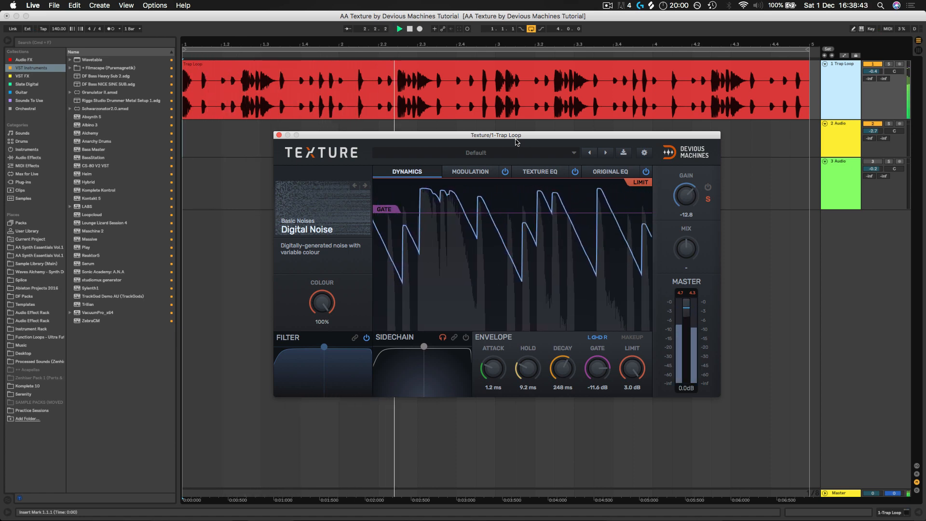
pyautogui.click(707, 187)
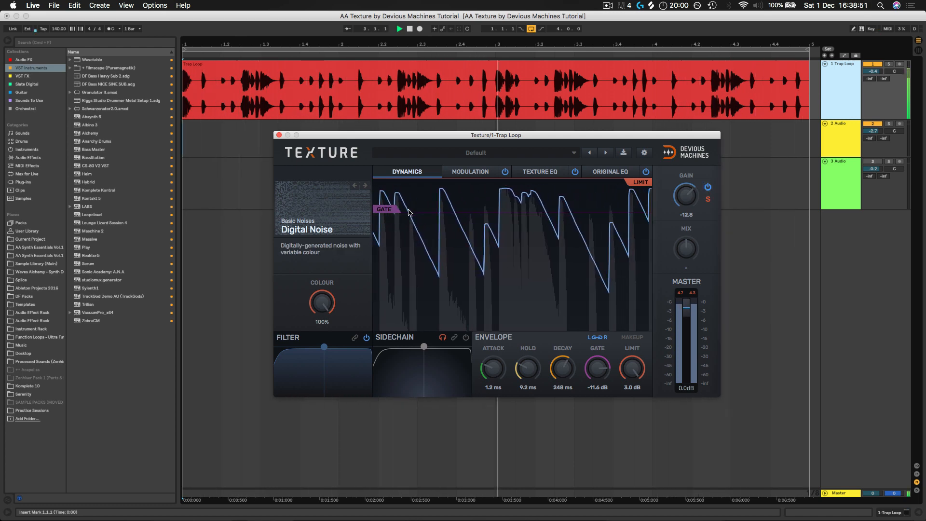
pyautogui.moveTo(686, 196); pyautogui.dragTo(686, 188)
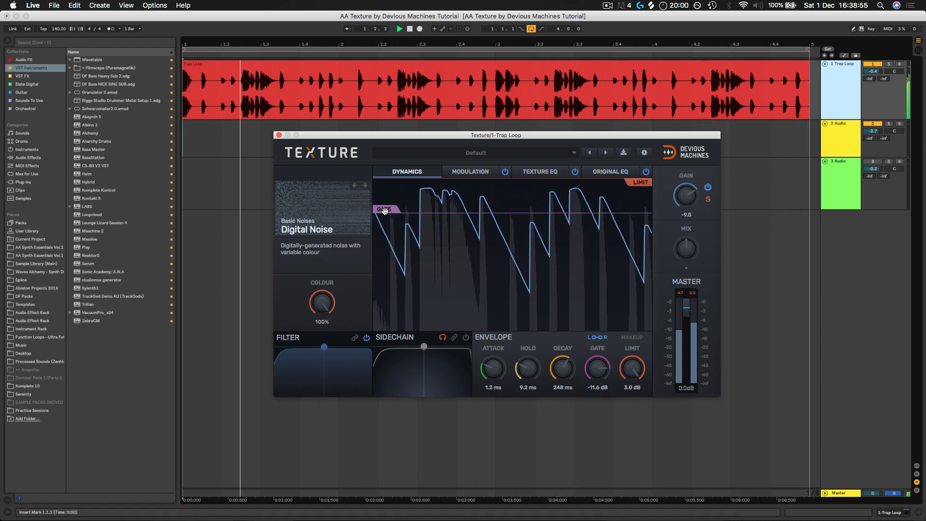
# Step: Shape the noise envelope with attack 3.7 ms, hold 18 ms, decay 280 ms and the gate at -8.2 dB
pyautogui.moveTo(385, 210); pyautogui.dragTo(386, 204)
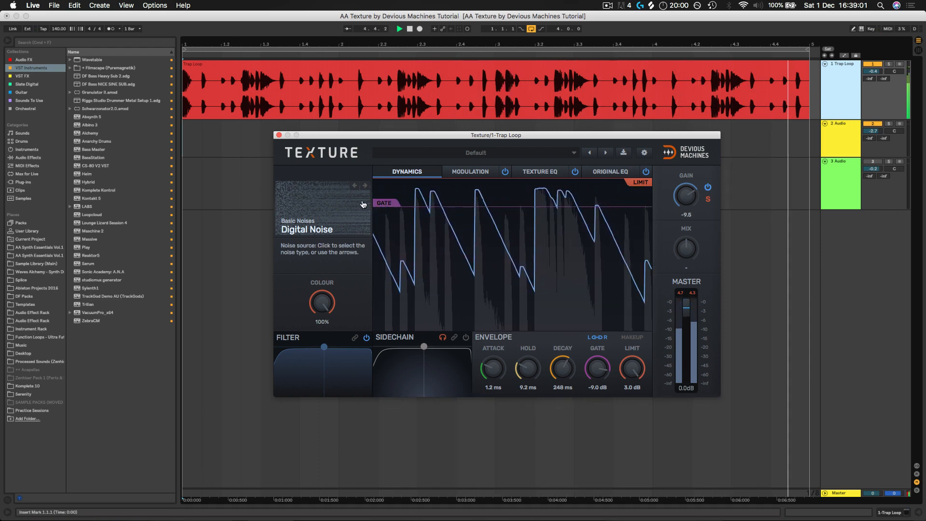
pyautogui.moveTo(385, 203); pyautogui.dragTo(374, 264)
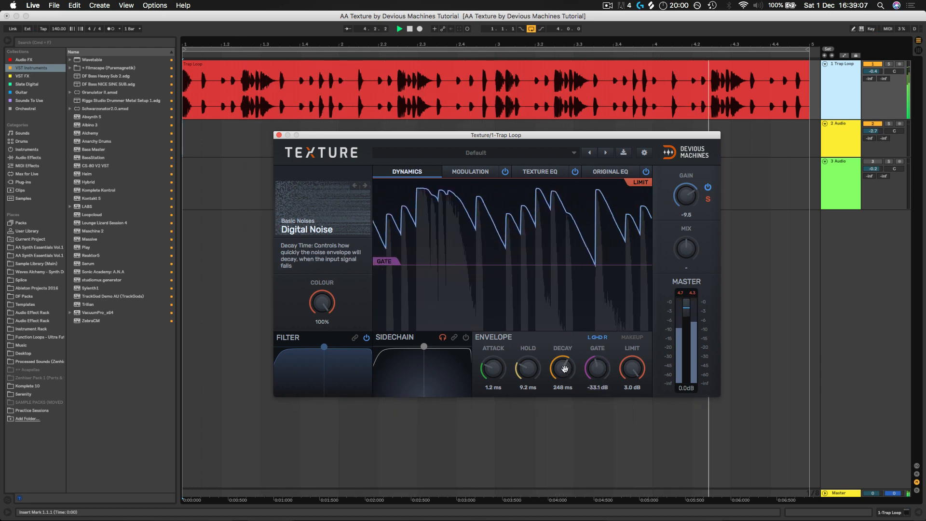
pyautogui.moveTo(564, 369)
pyautogui.mouseDown()
pyautogui.moveTo(564, 388)
pyautogui.moveTo(563, 351)
pyautogui.mouseUp()
pyautogui.moveTo(487, 356); pyautogui.dragTo(521, 385)
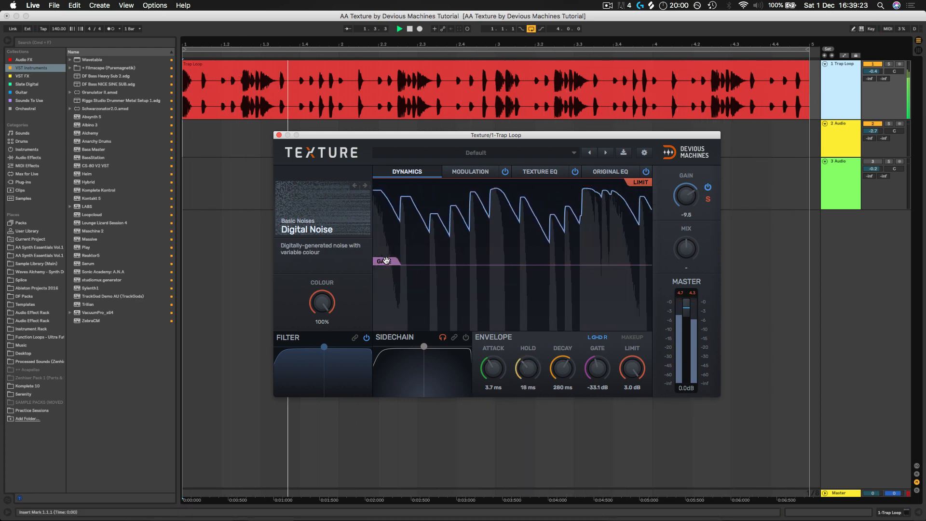
pyautogui.moveTo(389, 261); pyautogui.dragTo(387, 195)
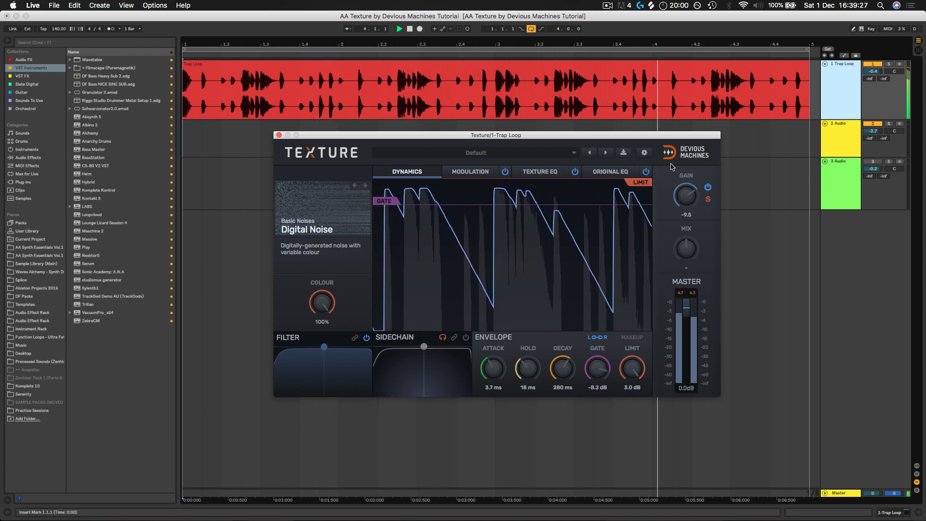
# Step: Change the noise source to Bomber from the Bass category and set its gate to -7.4 dB during playback
pyautogui.click(319, 209)
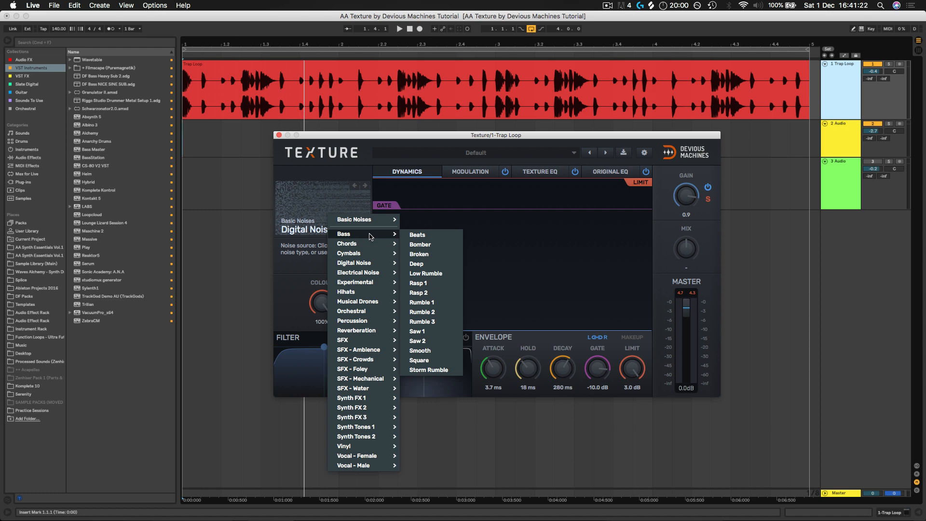
pyautogui.click(419, 245)
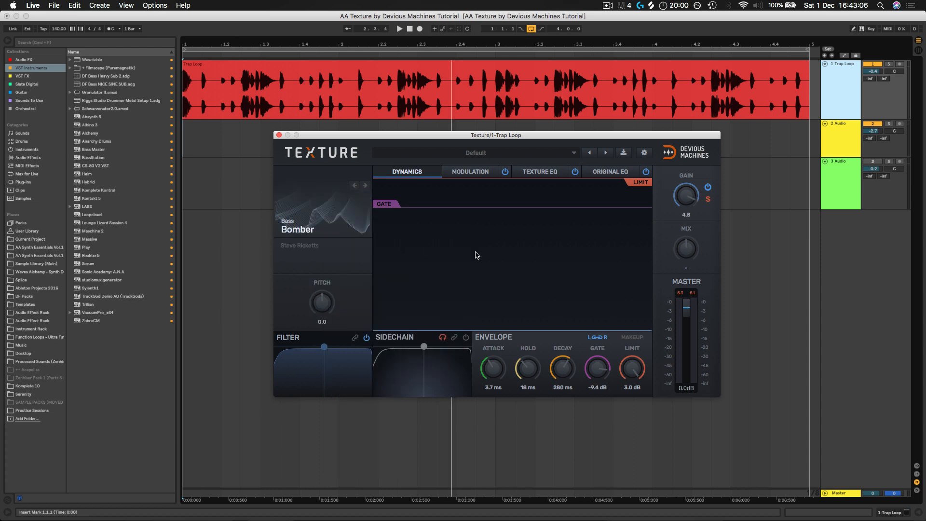
pyautogui.press('space')
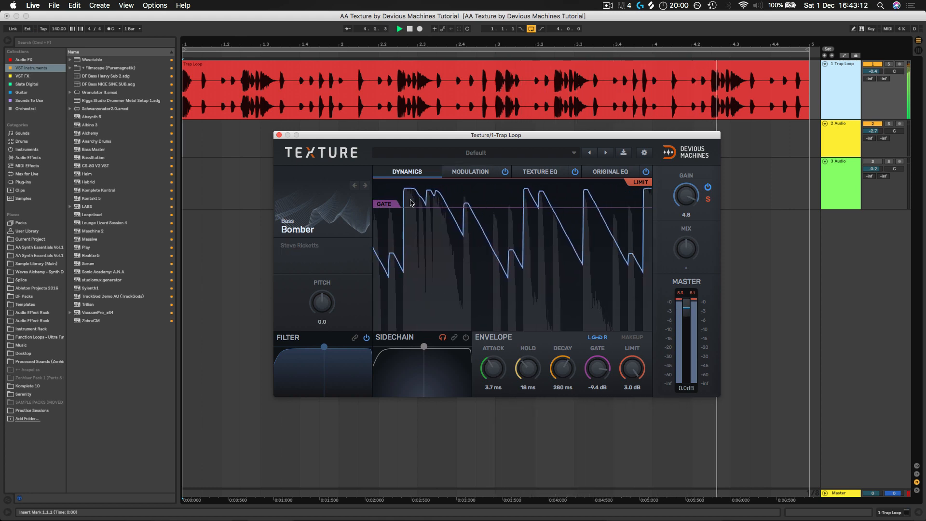
pyautogui.moveTo(388, 205); pyautogui.dragTo(391, 240)
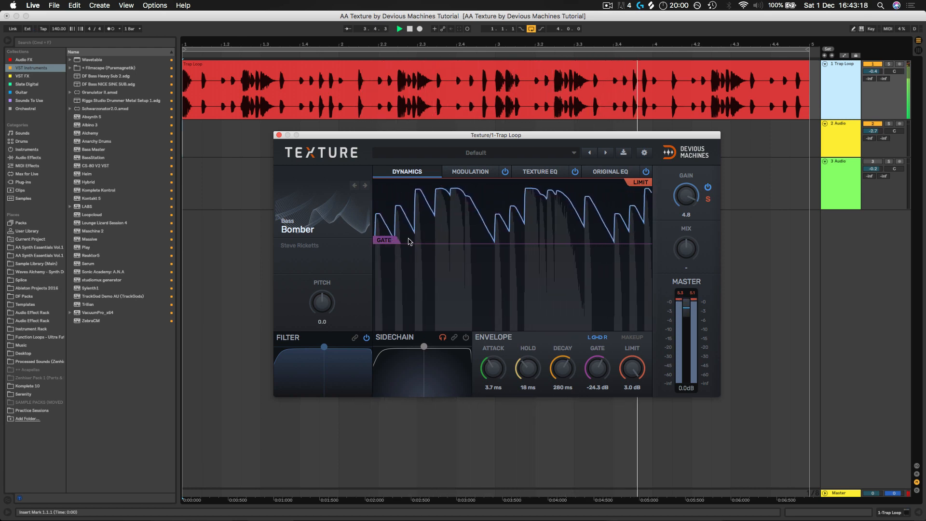
pyautogui.moveTo(381, 241); pyautogui.dragTo(384, 199)
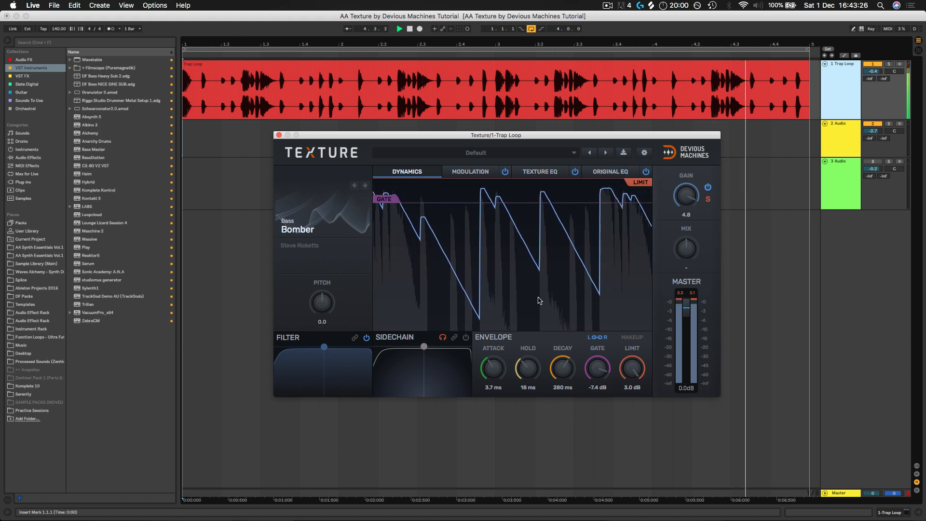
# Step: Try out the Bomber texture's pitch and noise filter cutoff over the playing loop, restoring both to their starting settings
pyautogui.moveTo(325, 305)
pyautogui.mouseDown()
pyautogui.moveTo(325, 317)
pyautogui.moveTo(327, 302)
pyautogui.mouseUp()
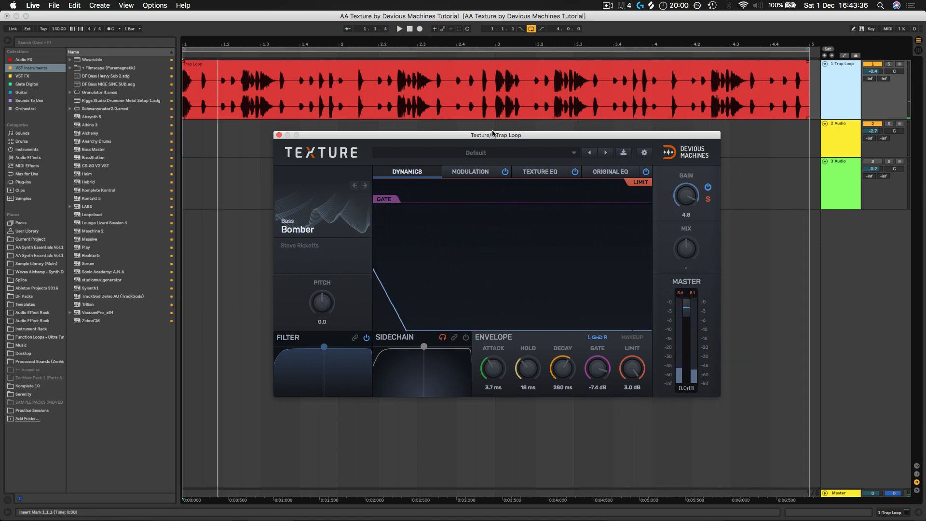
pyautogui.moveTo(494, 136)
pyautogui.mouseDown()
pyautogui.moveTo(505, 142)
pyautogui.moveTo(493, 140)
pyautogui.mouseUp()
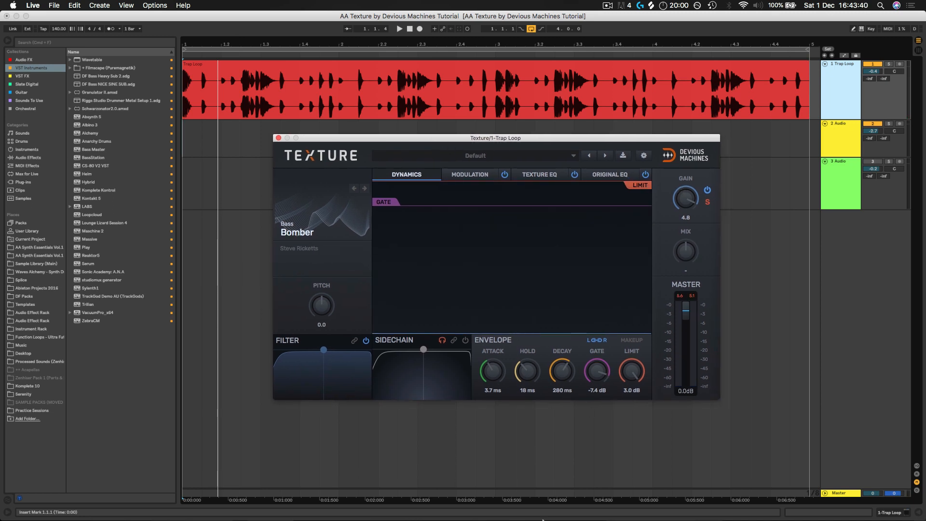
pyautogui.press('space')
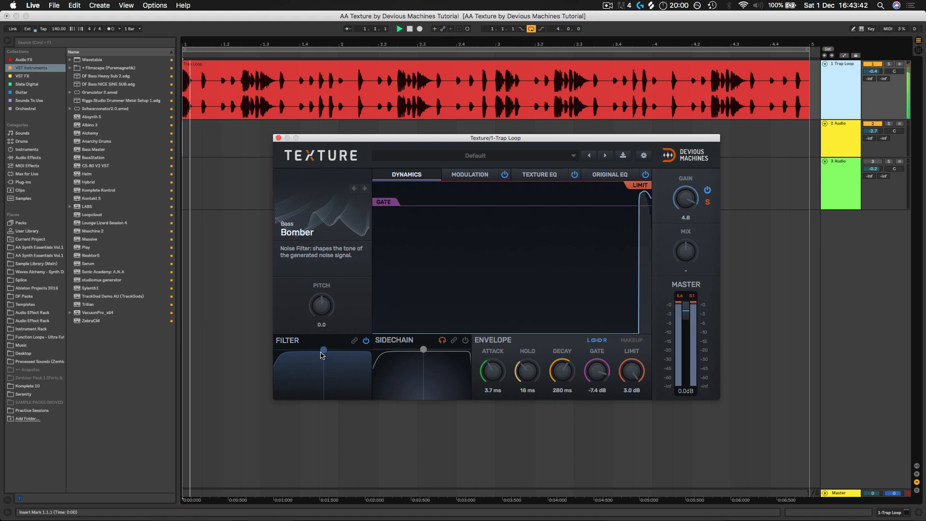
pyautogui.moveTo(324, 350)
pyautogui.mouseDown()
pyautogui.moveTo(369, 350)
pyautogui.moveTo(306, 350)
pyautogui.moveTo(344, 349)
pyautogui.moveTo(325, 350)
pyautogui.mouseUp()
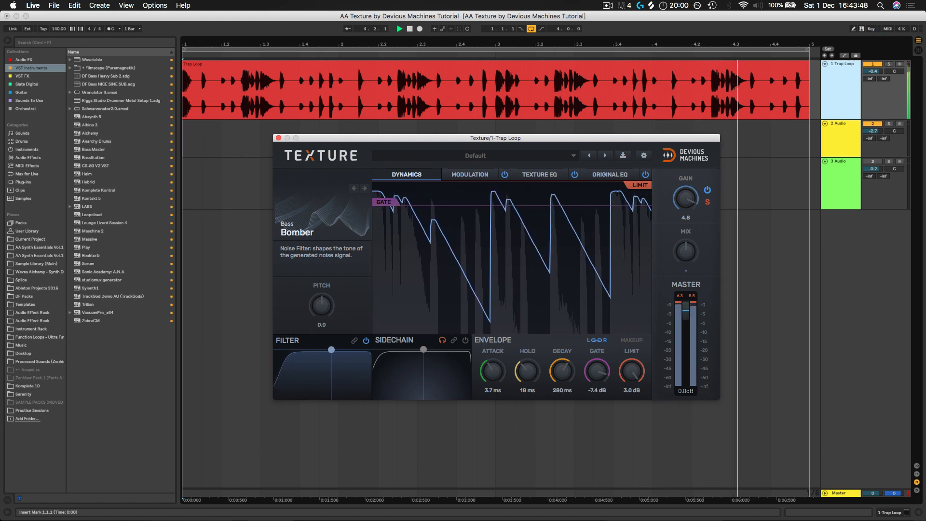
# Step: Try LFO modulation with cutoff at 1.0 and pitch at 4.8, and reset both amounts to 0.0
pyautogui.click(470, 174)
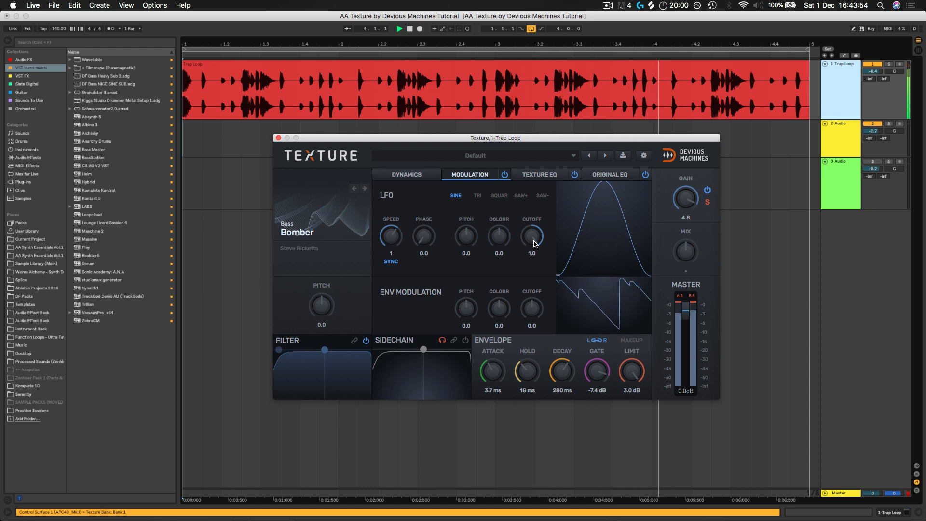
pyautogui.moveTo(466, 236); pyautogui.dragTo(466, 223)
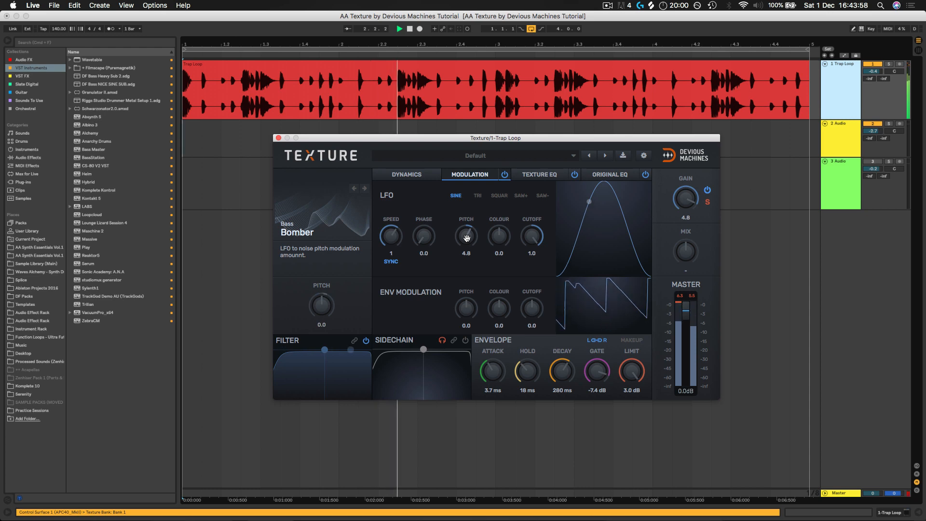
pyautogui.doubleClick(467, 239)
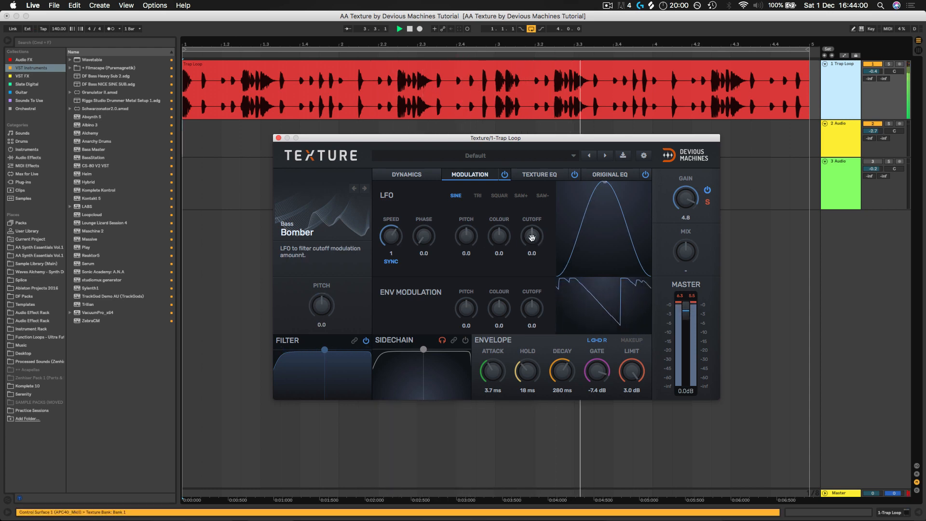
# Step: Try a texture EQ low-shelf cut of -13.5 dB at 90 Hz, and move the original EQ's low shelf to 132 Hz
pyautogui.click(539, 174)
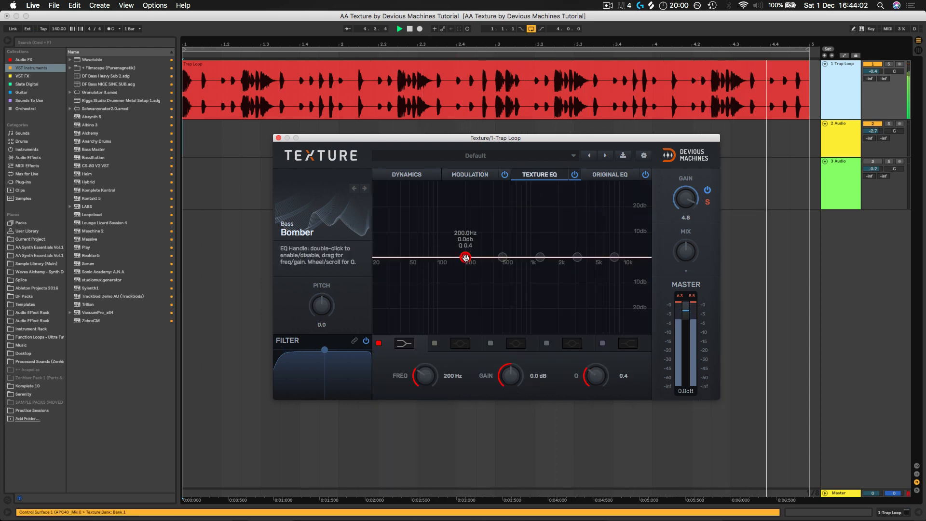
pyautogui.moveTo(465, 257); pyautogui.dragTo(434, 291)
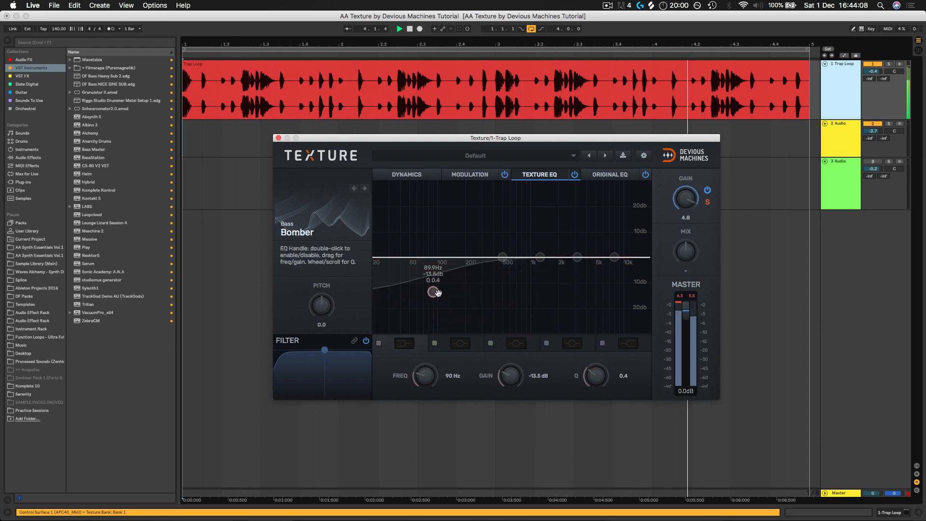
pyautogui.click(610, 174)
pyautogui.moveTo(460, 255)
pyautogui.mouseDown()
pyautogui.moveTo(458, 271)
pyautogui.moveTo(491, 322)
pyautogui.moveTo(588, 346)
pyautogui.moveTo(512, 339)
pyautogui.moveTo(555, 334)
pyautogui.moveTo(469, 285)
pyautogui.moveTo(450, 259)
pyautogui.mouseUp()
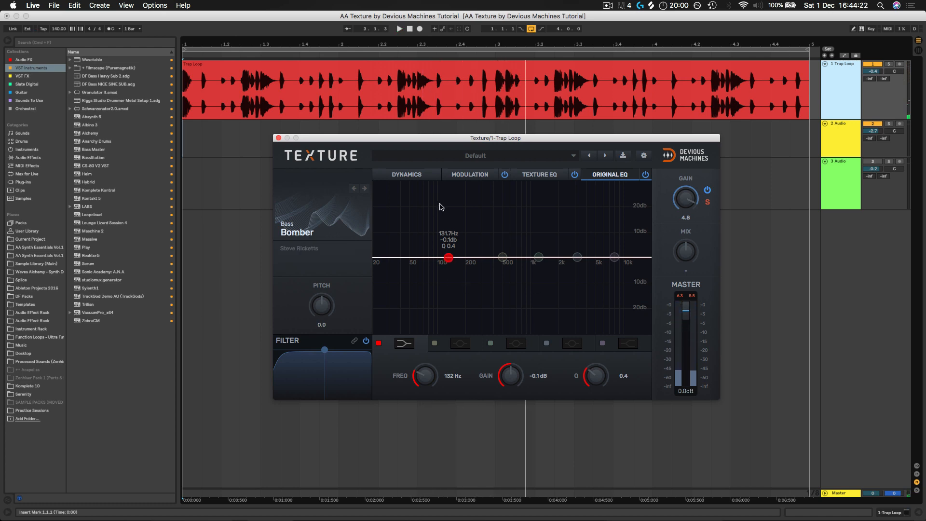
# Step: Return to the dynamics view and change the noise source to Interval Chatter from the SFX - Crowds category
pyautogui.click(412, 178)
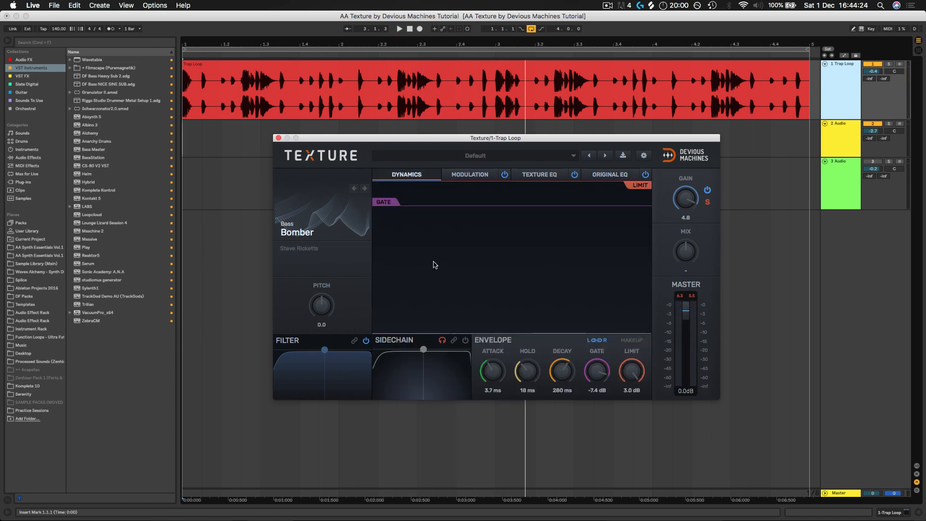
pyautogui.click(313, 215)
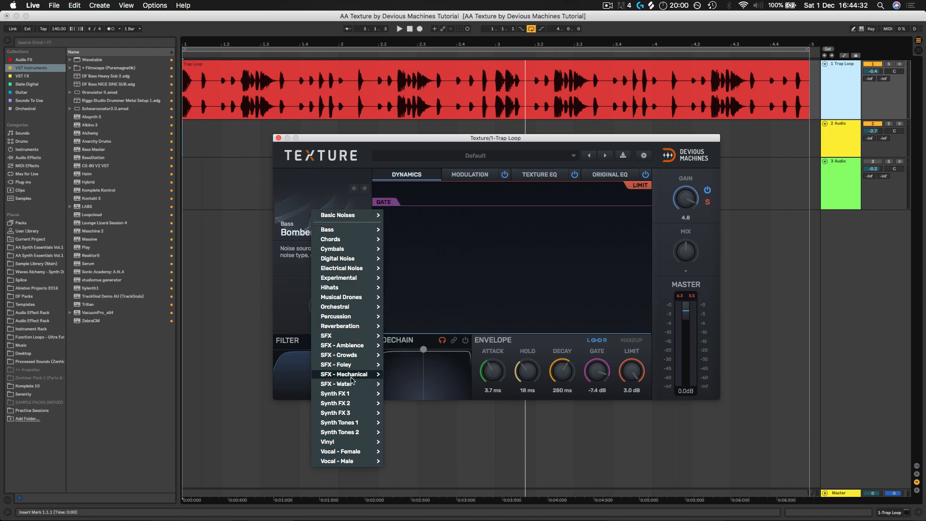
pyautogui.moveTo(358, 347)
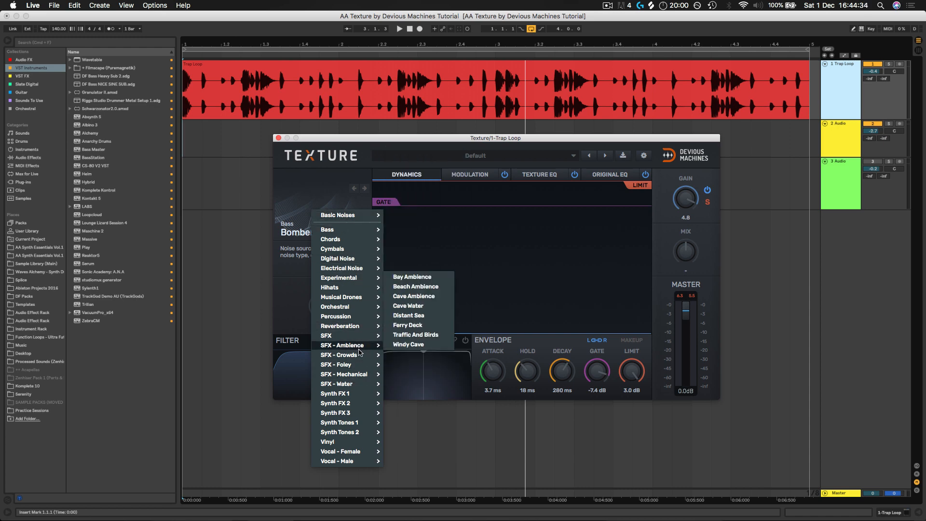
pyautogui.click(415, 334)
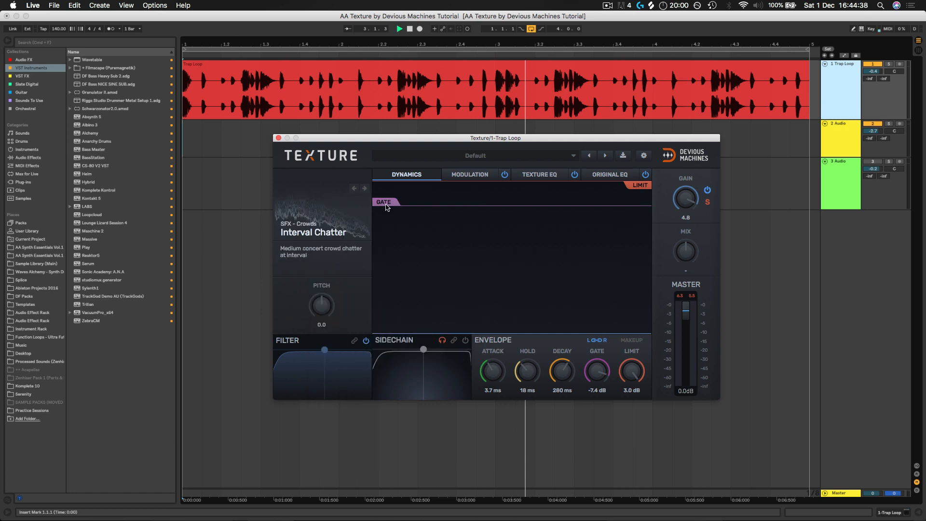
# Step: Set the crowd texture's gate to -12.8 dB and decay to 1.38 s, and lower its gain to -22.3
pyautogui.moveTo(387, 202); pyautogui.dragTo(386, 216)
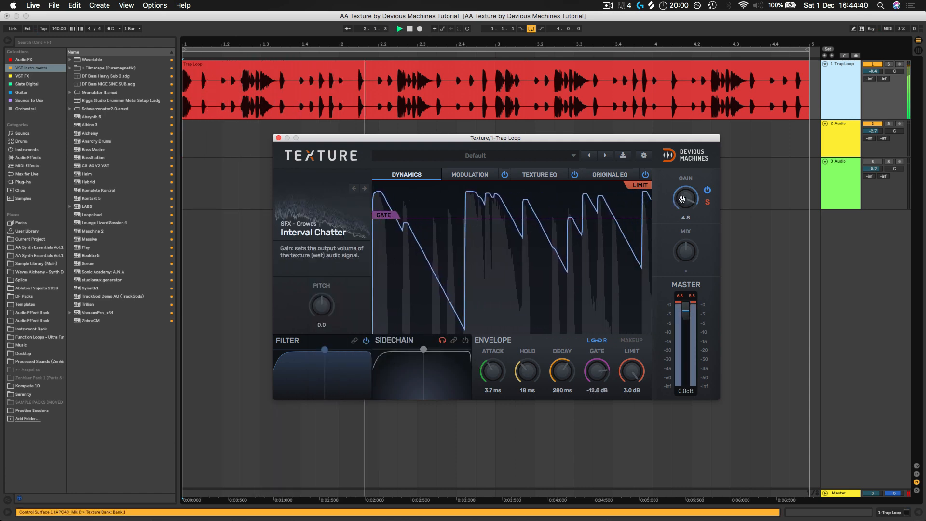
pyautogui.moveTo(681, 198); pyautogui.dragTo(682, 217)
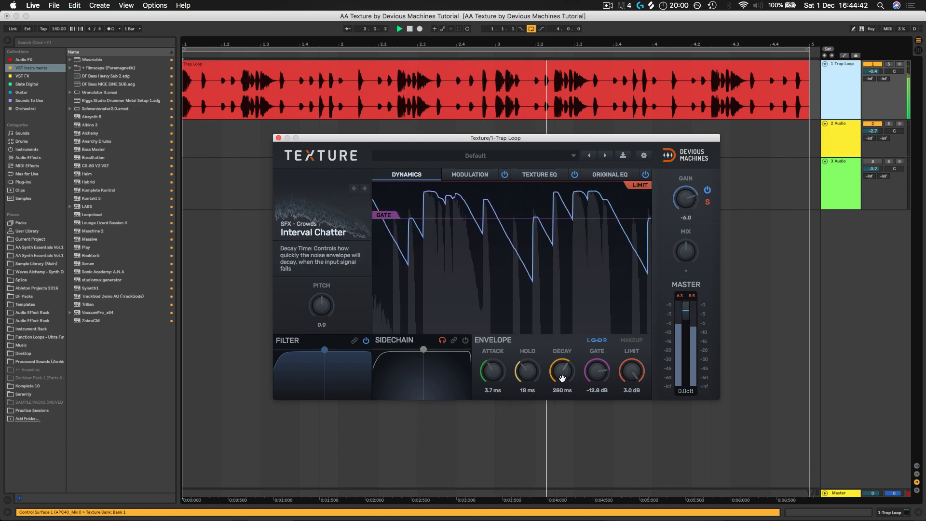
pyautogui.moveTo(561, 377); pyautogui.dragTo(561, 360)
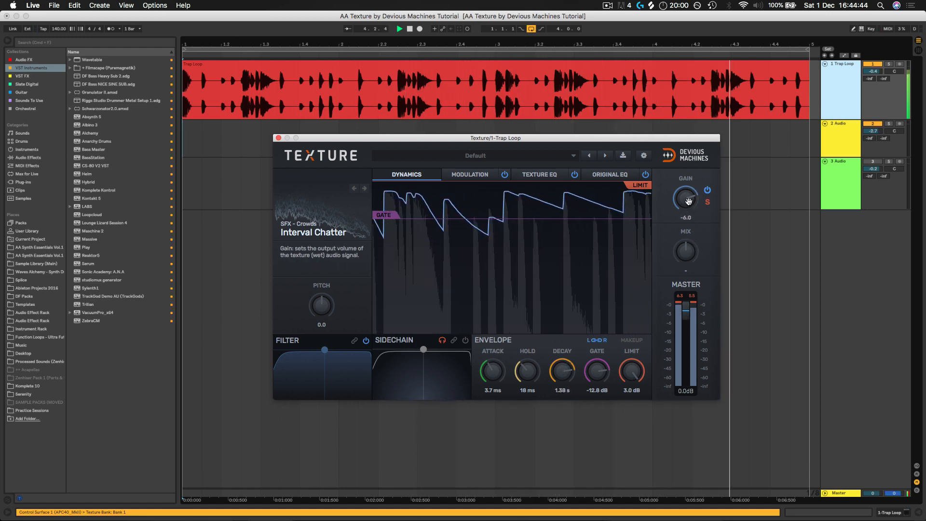
pyautogui.moveTo(686, 200); pyautogui.dragTo(686, 223)
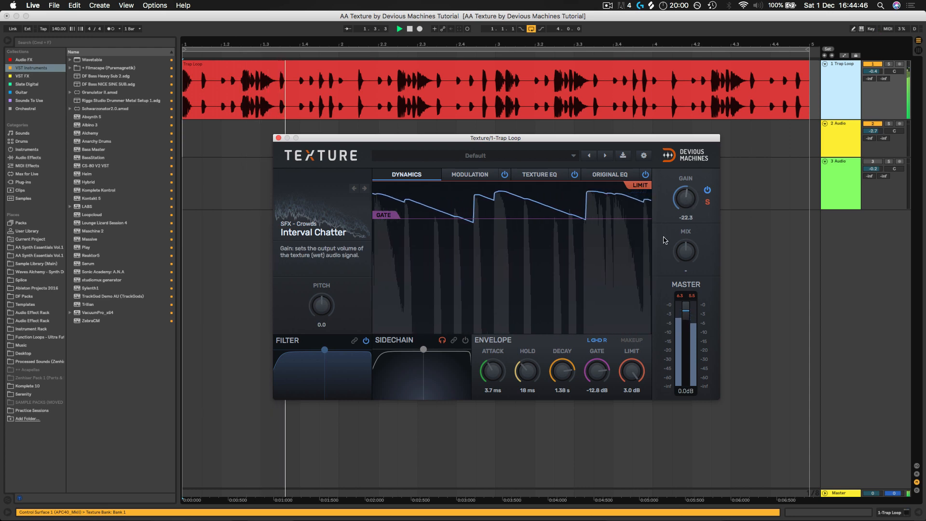
# Step: Fine-tune the crowd texture to a 2.38 s decay and -22.0 gain, comparing the loop with the texture bypassed
pyautogui.moveTo(567, 372); pyautogui.dragTo(566, 365)
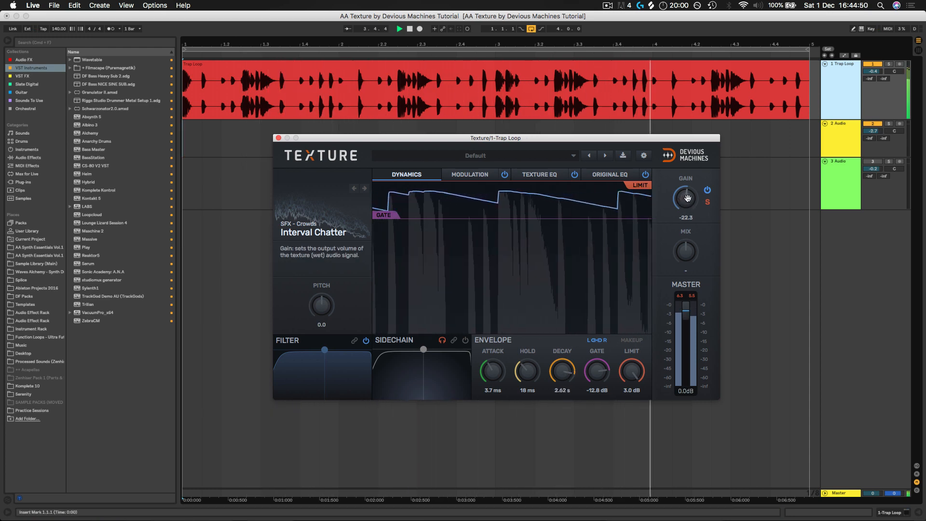
pyautogui.moveTo(687, 197); pyautogui.dragTo(688, 198)
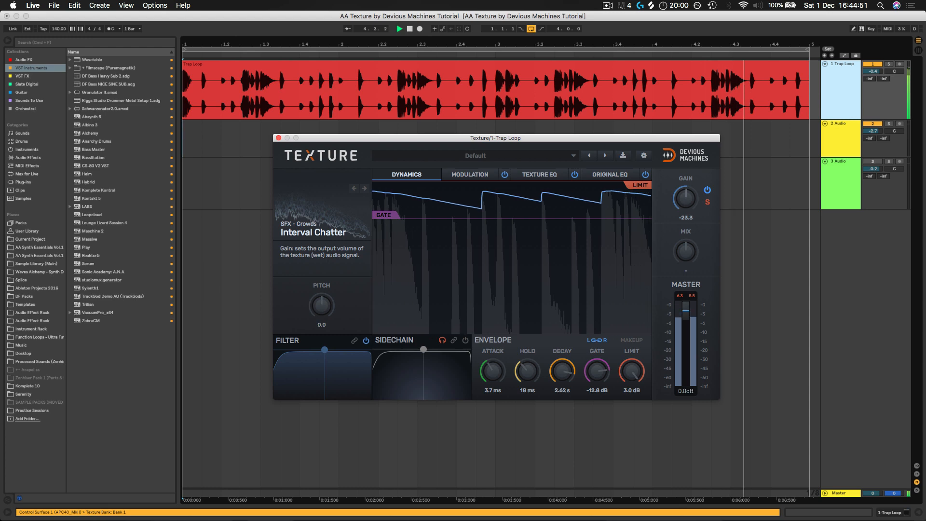
pyautogui.click(708, 192)
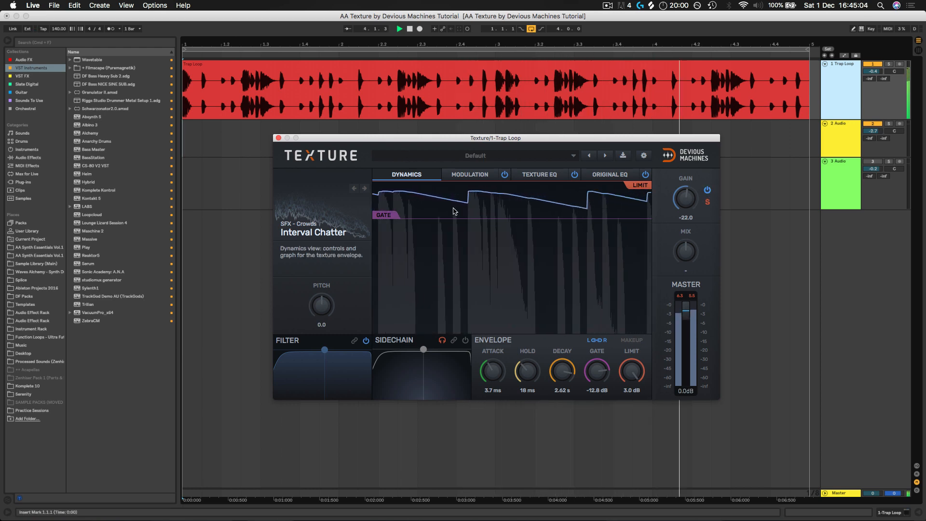
pyautogui.moveTo(563, 372); pyautogui.dragTo(563, 374)
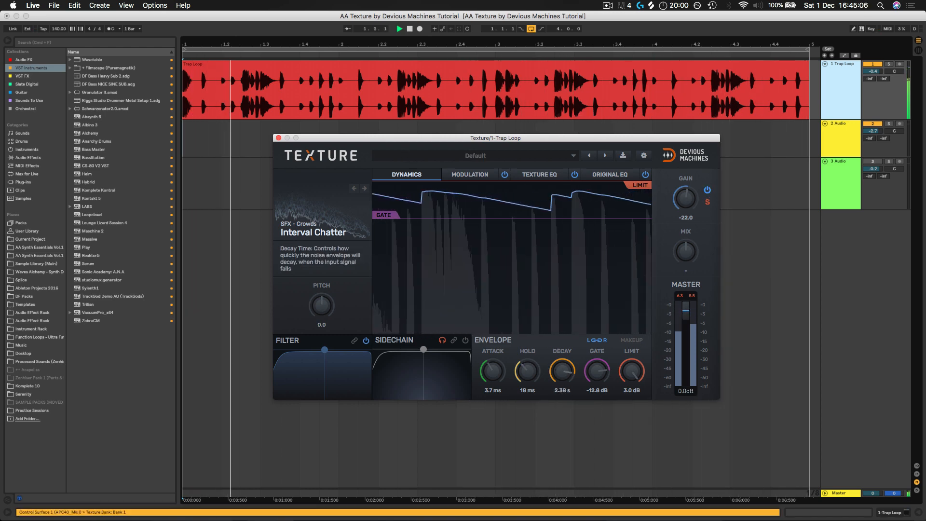
pyautogui.moveTo(505, 139); pyautogui.dragTo(512, 168)
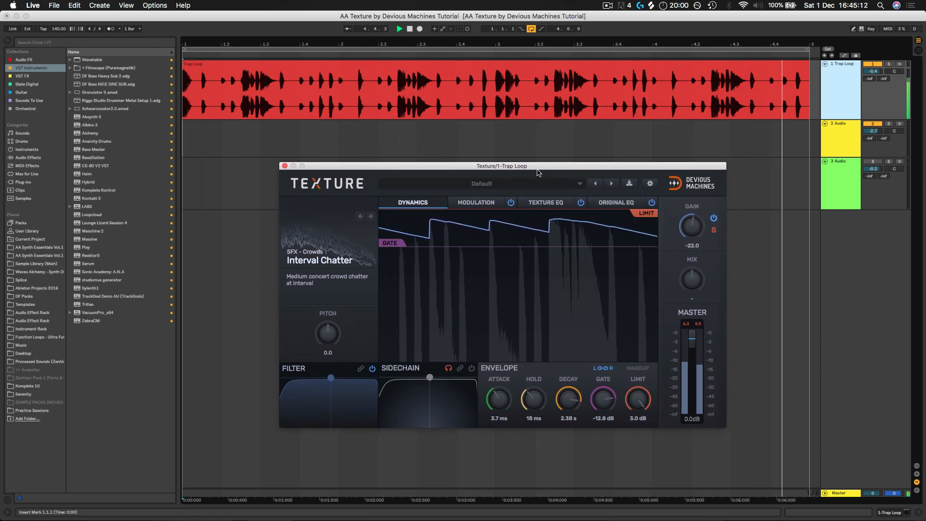
# Step: Raise the crowd texture's gain to -14.2, and change the noise source to Mad Mod from the Synth FX 1 category
pyautogui.moveTo(692, 225); pyautogui.dragTo(692, 218)
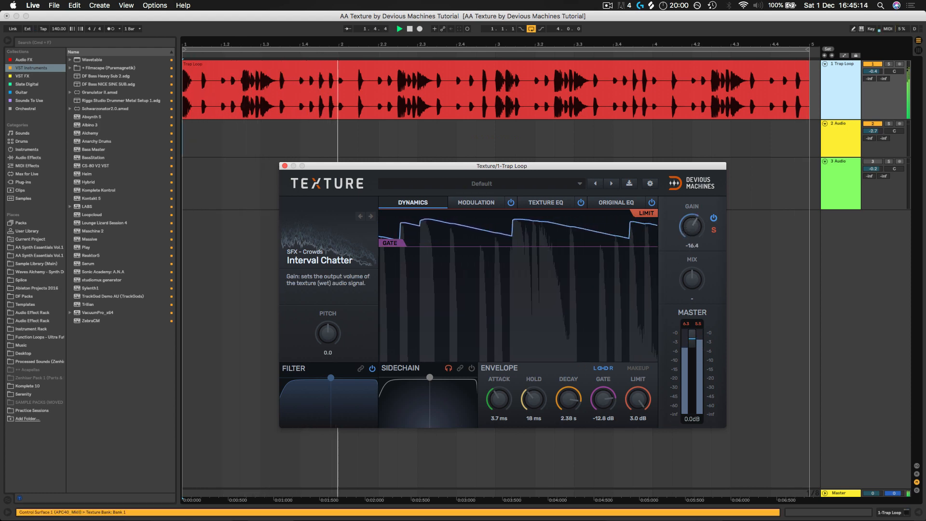
pyautogui.click(320, 249)
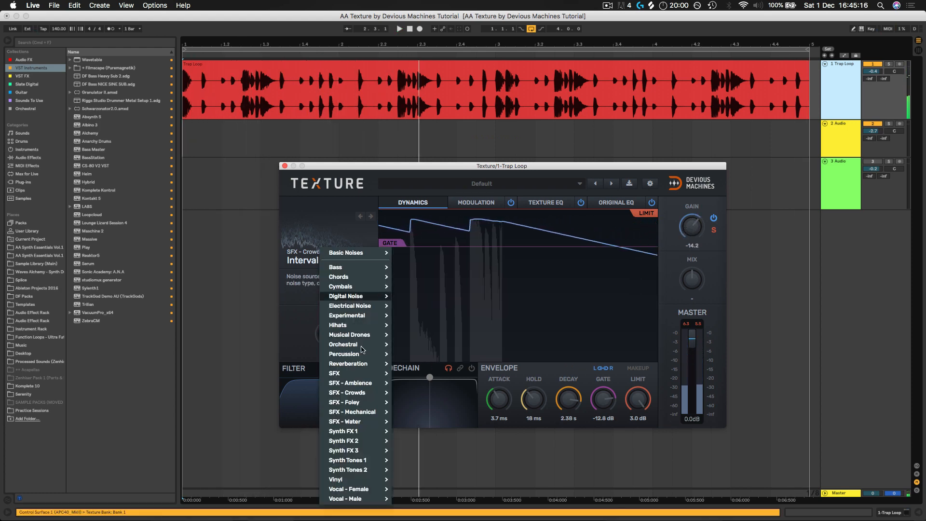
pyautogui.moveTo(372, 433)
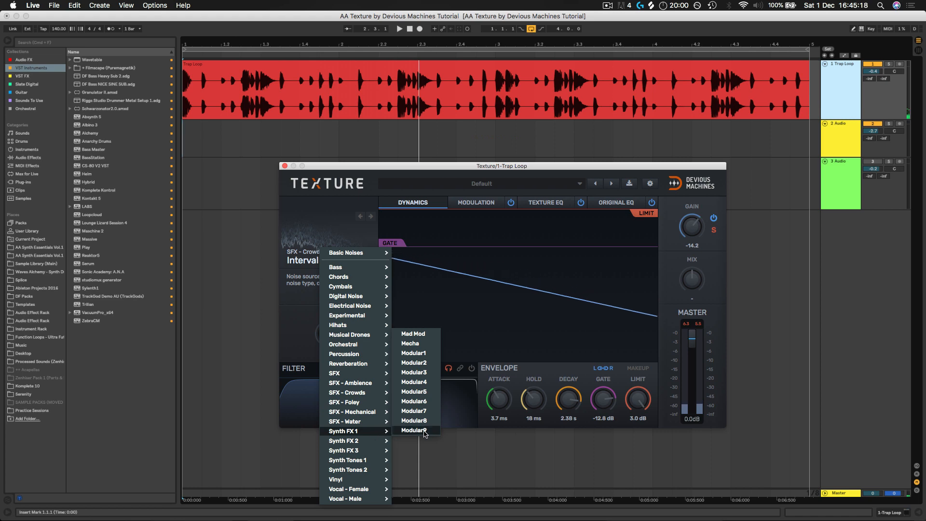
pyautogui.click(427, 340)
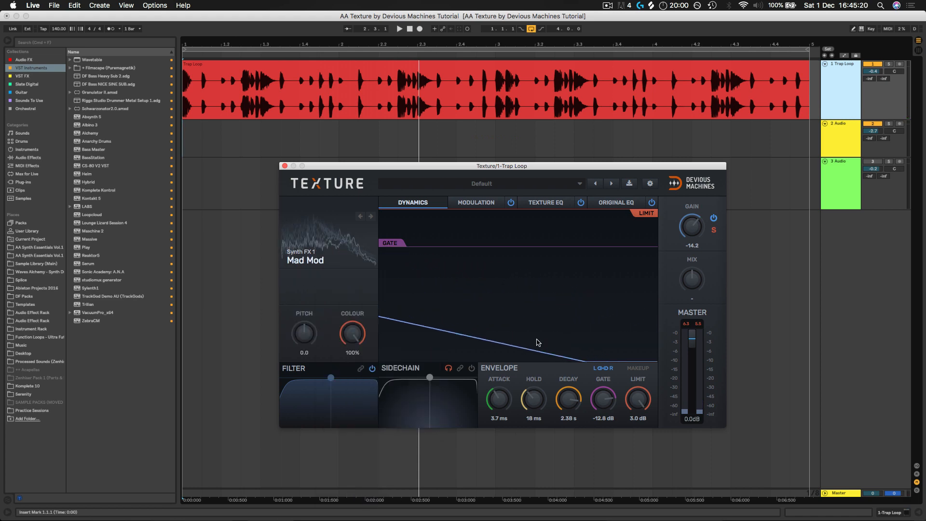
# Step: Play the loop with Mad Mod at a 1.50 s decay and -13.7 gain, and try a pitch of 7.3
pyautogui.press('space')
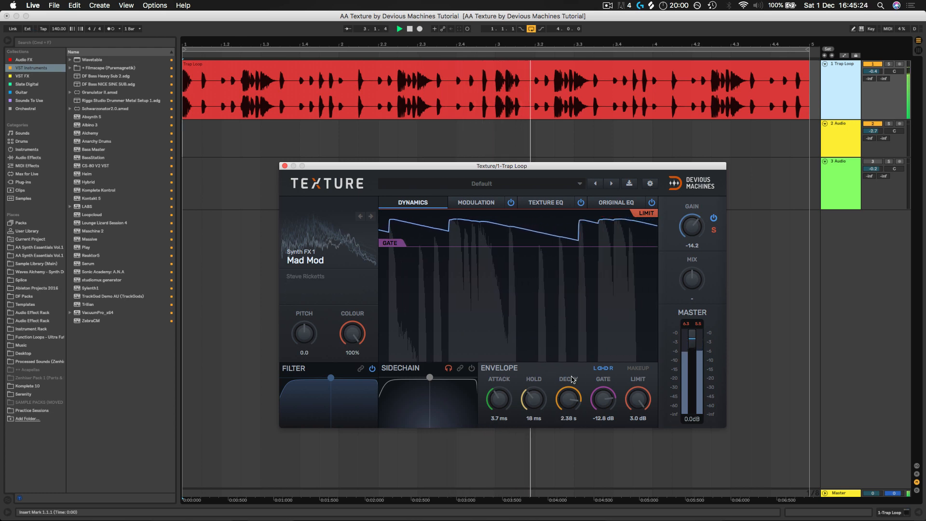
pyautogui.moveTo(571, 395)
pyautogui.mouseDown()
pyautogui.moveTo(572, 416)
pyautogui.moveTo(569, 380)
pyautogui.moveTo(573, 394)
pyautogui.mouseUp()
pyautogui.moveTo(693, 230); pyautogui.dragTo(693, 228)
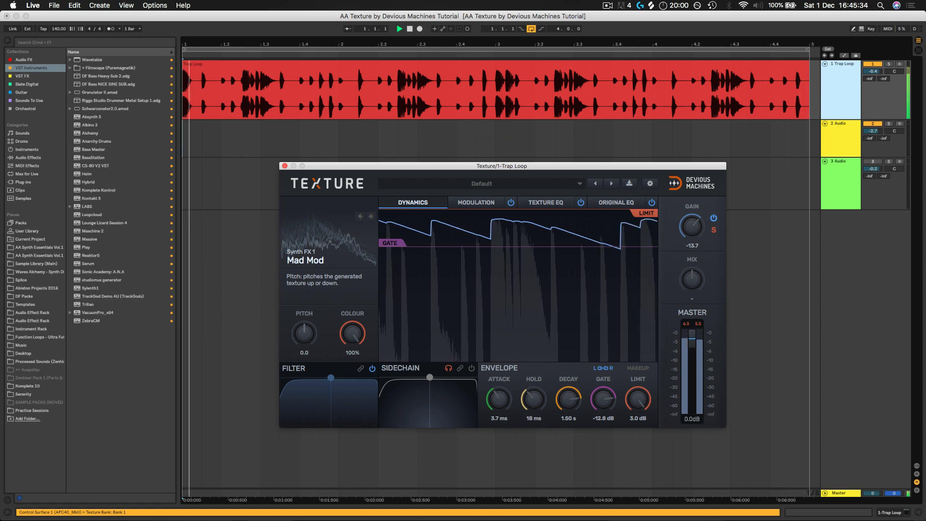
pyautogui.moveTo(304, 333); pyautogui.dragTo(304, 318)
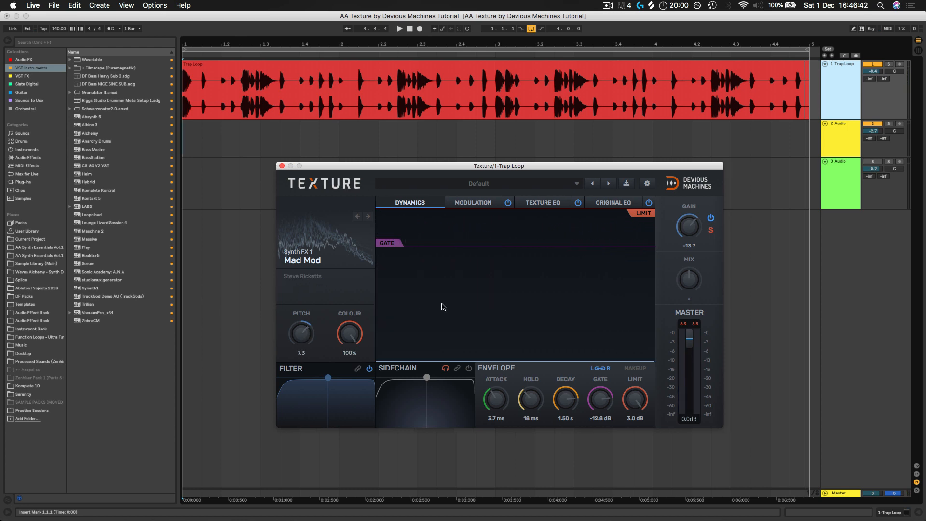
# Step: Try the A Sync noise source from Synth Tones 1 on the playing loop, with the decay set to 686 ms
pyautogui.click(325, 241)
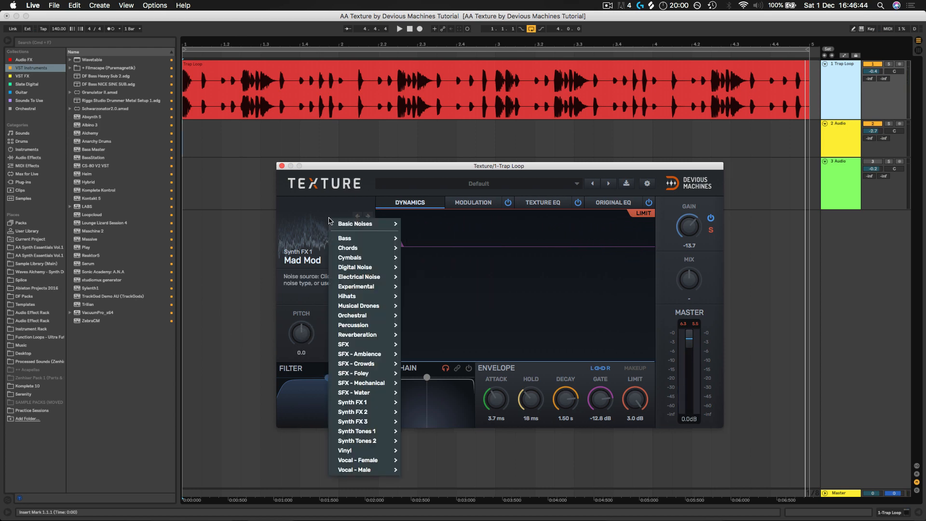
pyautogui.moveTo(368, 431)
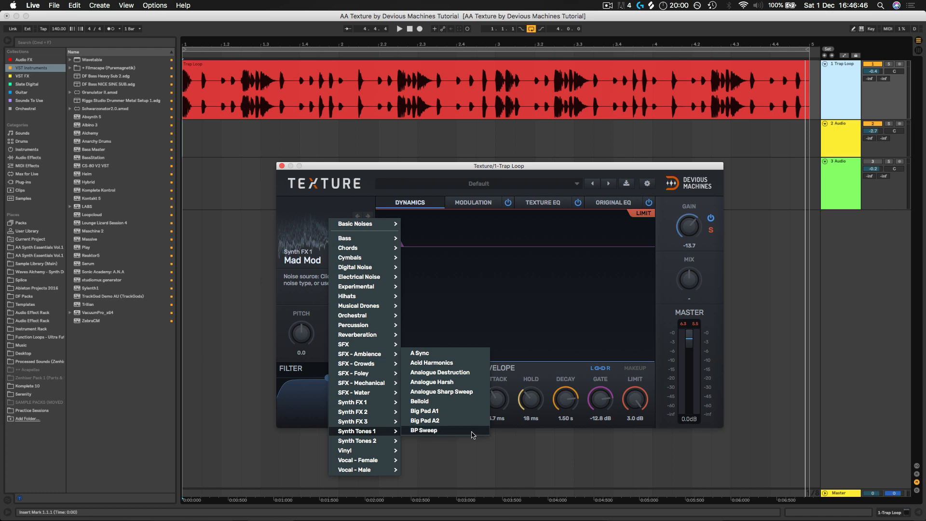
pyautogui.click(444, 355)
pyautogui.press('space')
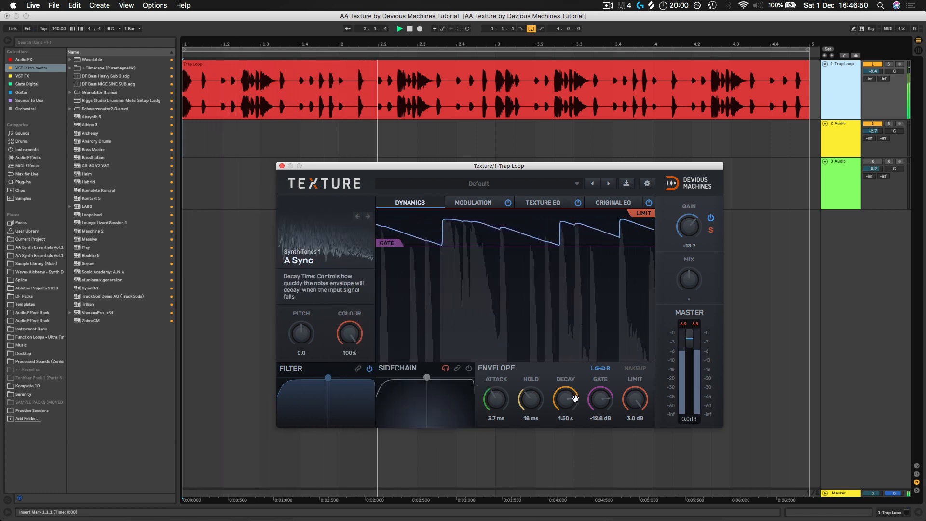
pyautogui.moveTo(573, 399)
pyautogui.mouseDown()
pyautogui.moveTo(573, 415)
pyautogui.moveTo(565, 396)
pyautogui.mouseUp()
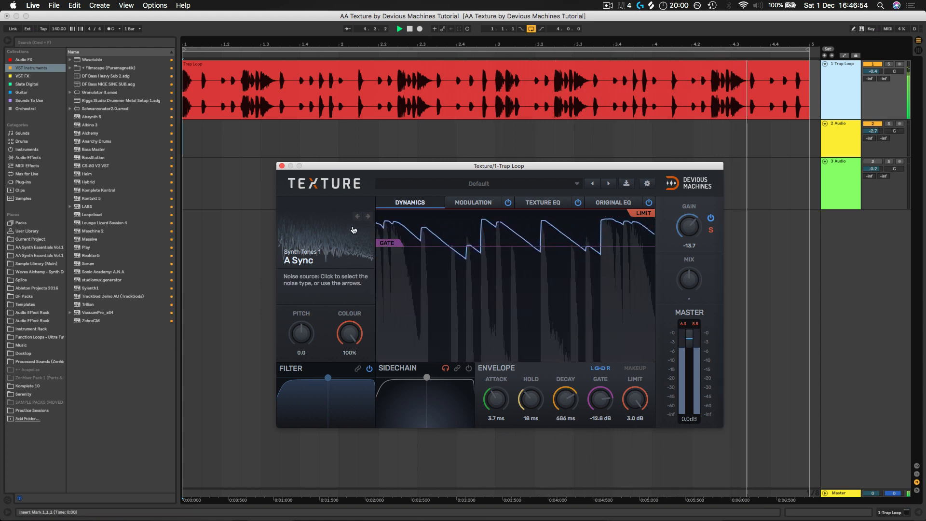
# Step: Switch the noise source back to Mad Mod from Synth FX 1 and lower the texture gain to -17.8
pyautogui.click(329, 236)
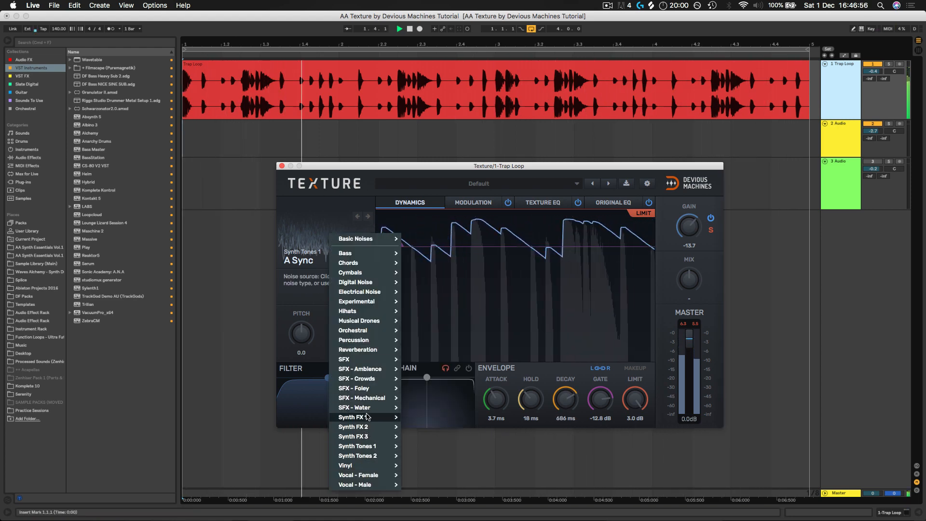
pyautogui.moveTo(390, 418)
pyautogui.click(423, 320)
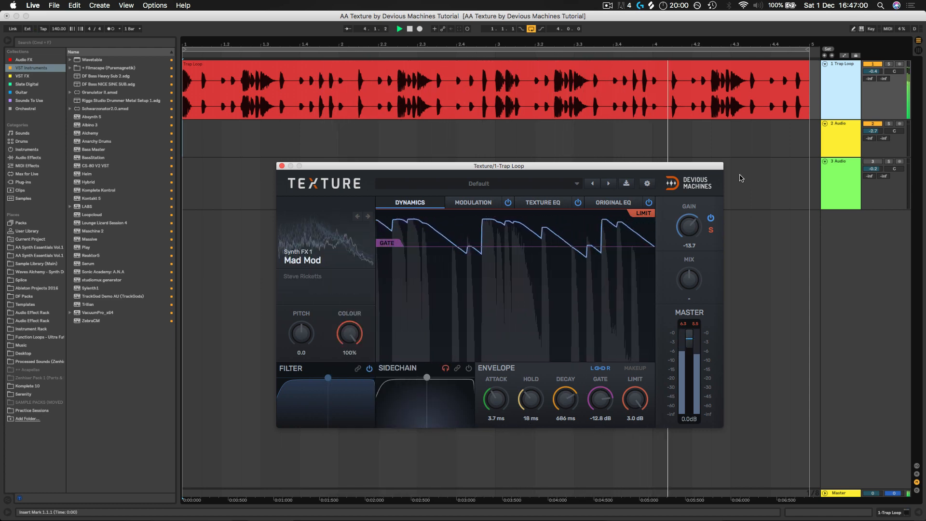
pyautogui.moveTo(694, 225); pyautogui.dragTo(694, 231)
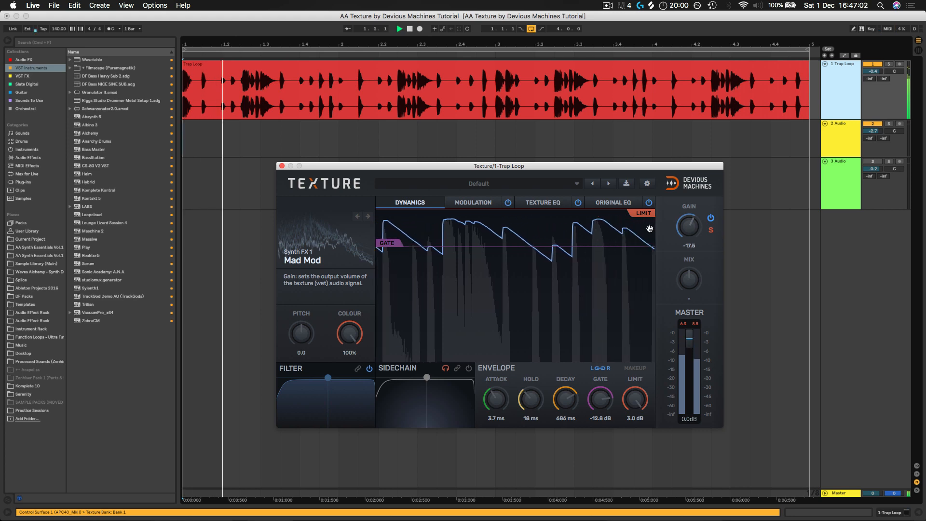
# Step: Try a -46.0 dB gate and a temporarily lowered limit threshold on the envelope, and set the gate to -25.7 dB
pyautogui.moveTo(389, 245); pyautogui.dragTo(390, 285)
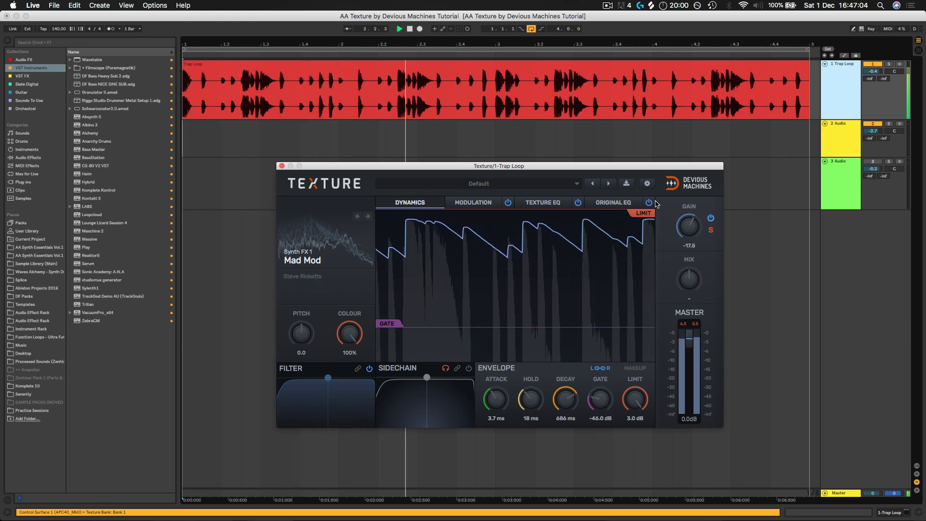
pyautogui.moveTo(640, 281); pyautogui.dragTo(630, 151)
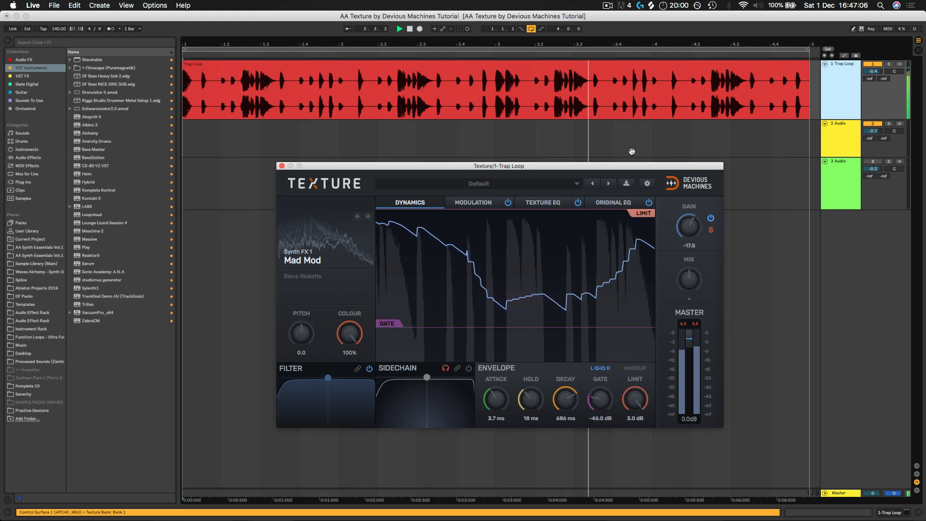
pyautogui.moveTo(389, 322); pyautogui.dragTo(387, 275)
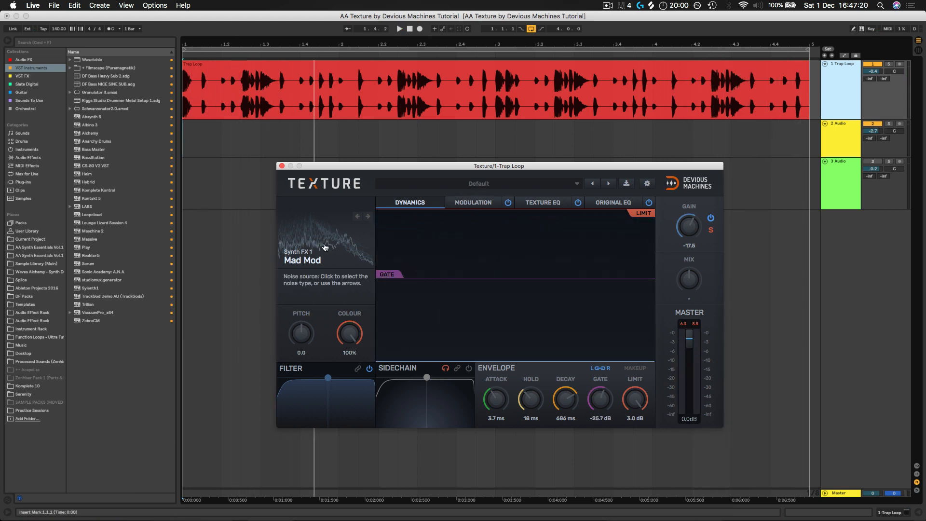
# Step: Load the June Nights preset from the Musical category of the factory presets
pyautogui.click(326, 247)
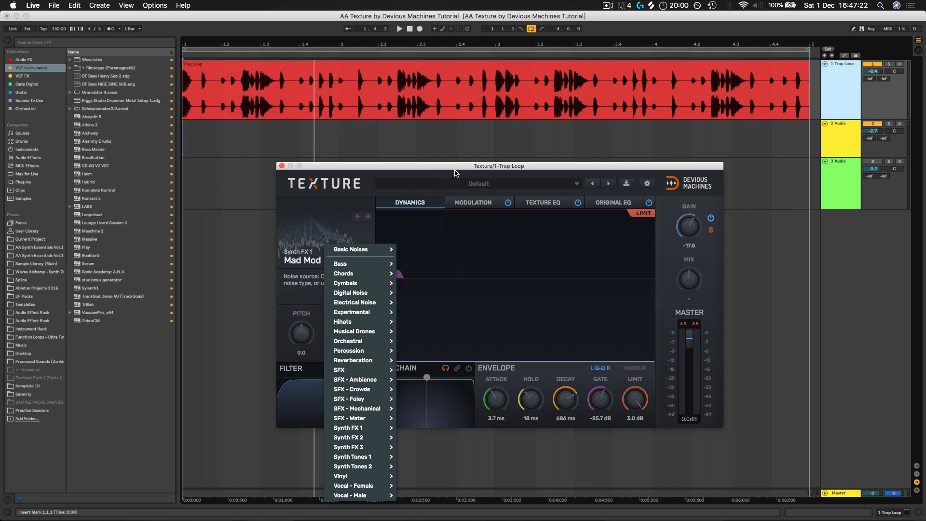
pyautogui.click(481, 183)
pyautogui.moveTo(431, 240)
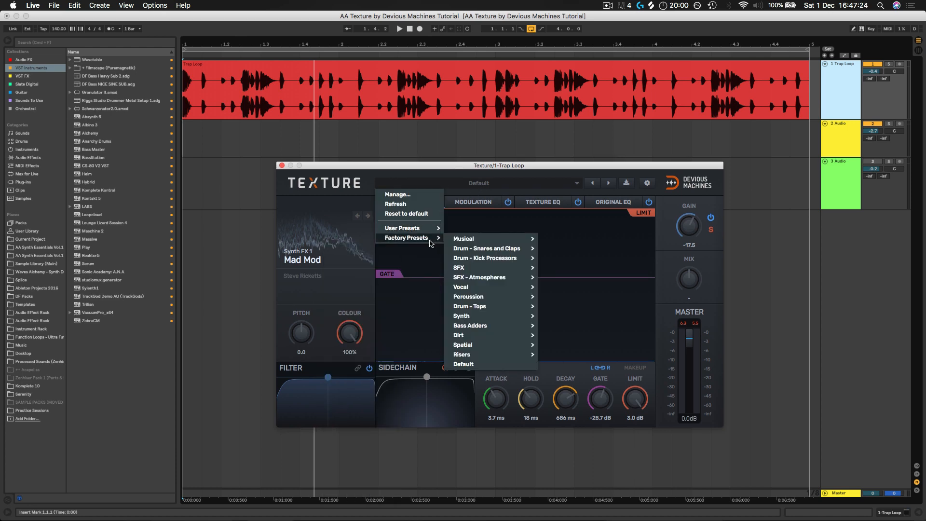
pyautogui.moveTo(485, 239)
pyautogui.click(567, 240)
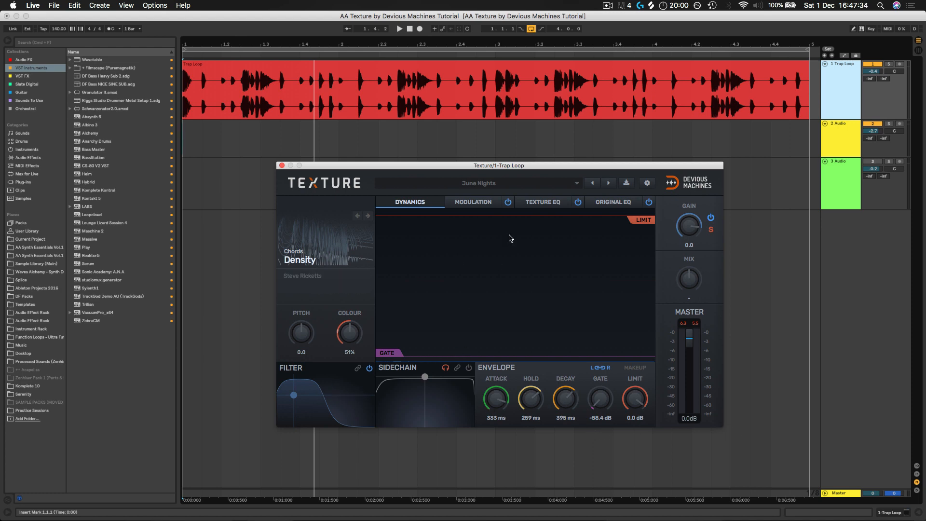
pyautogui.click(479, 184)
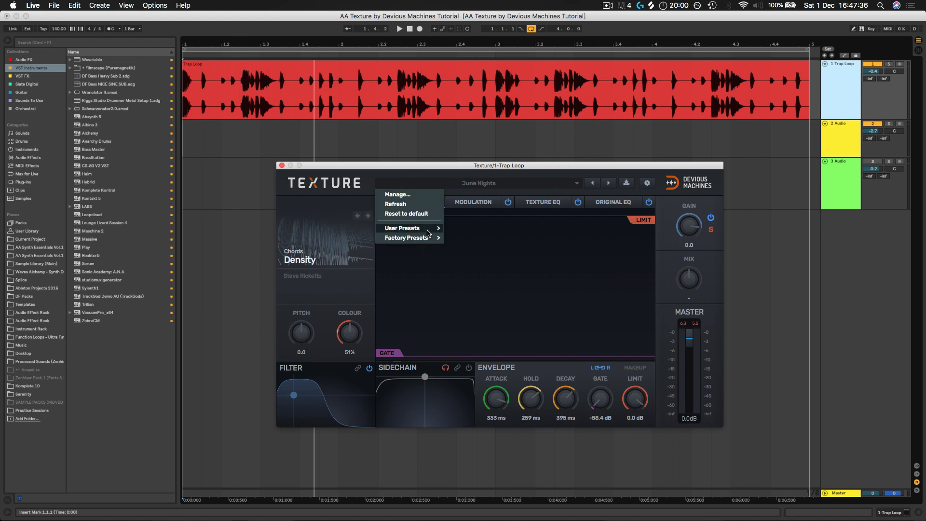
pyautogui.moveTo(429, 242)
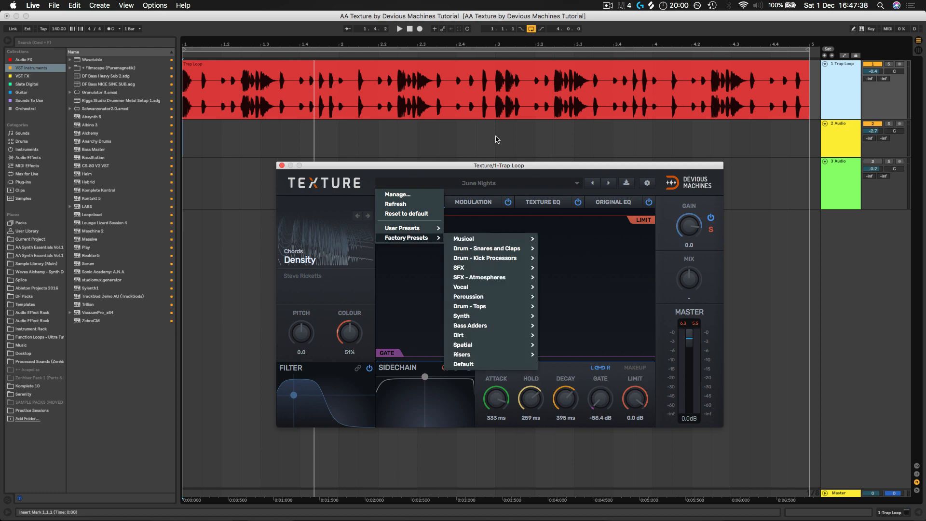
pyautogui.click(562, 168)
pyautogui.click(324, 248)
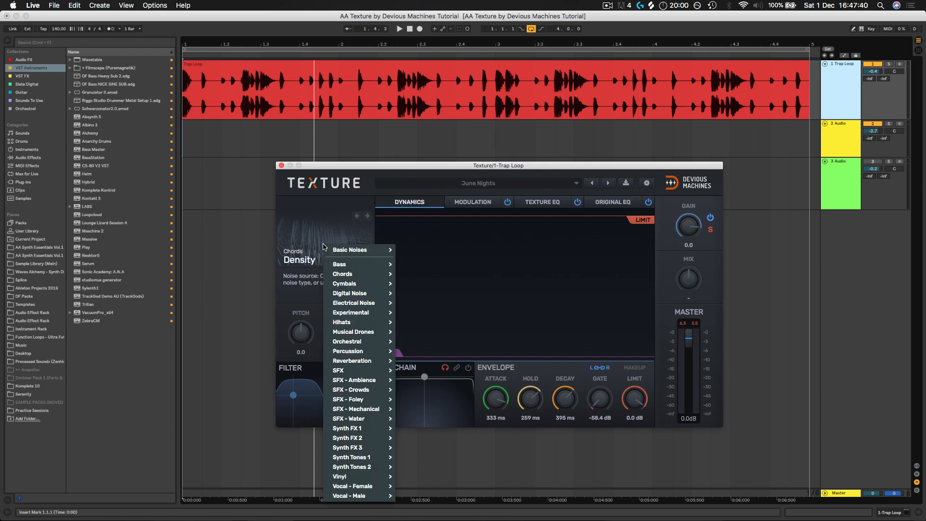
pyautogui.moveTo(359, 400)
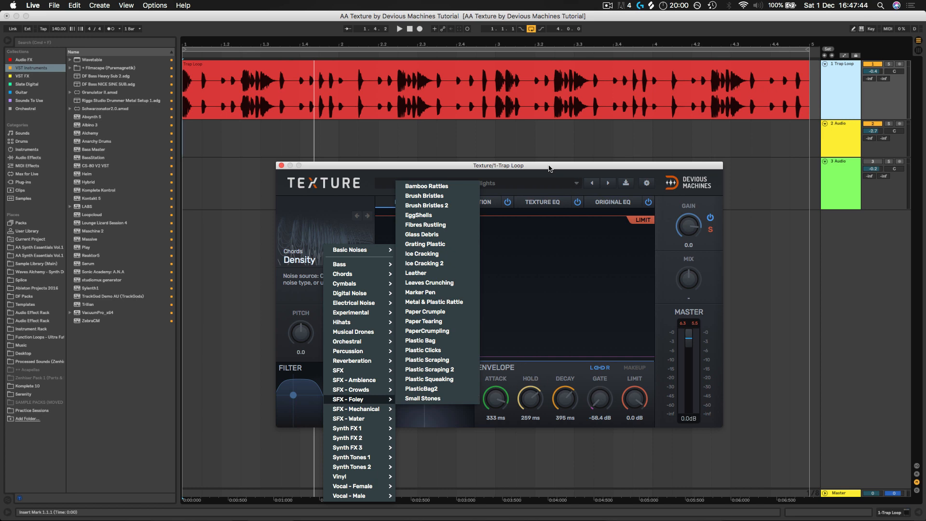
# Step: Reselect the June Nights factory preset and play the drum loop through it with the texture gain at -0.8
pyautogui.click(497, 187)
pyautogui.moveTo(424, 238)
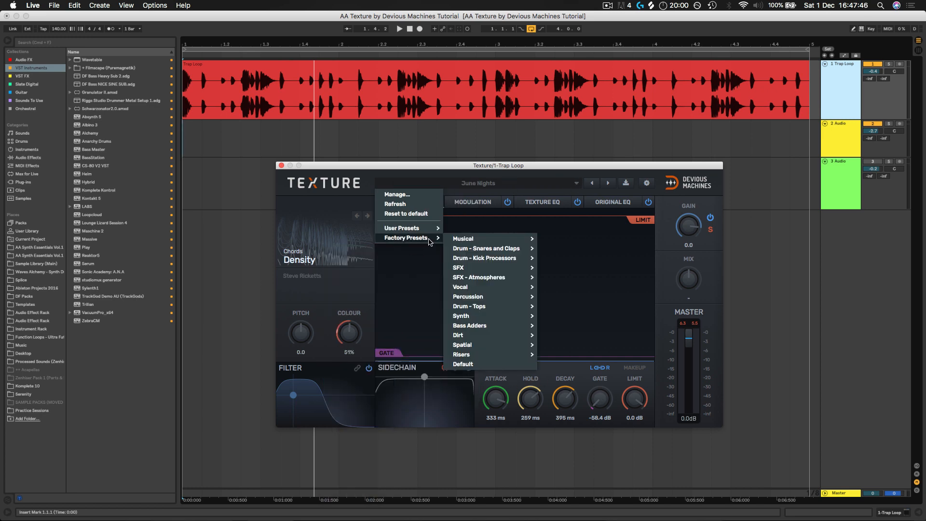
pyautogui.moveTo(482, 241)
pyautogui.click(563, 240)
pyautogui.press('space')
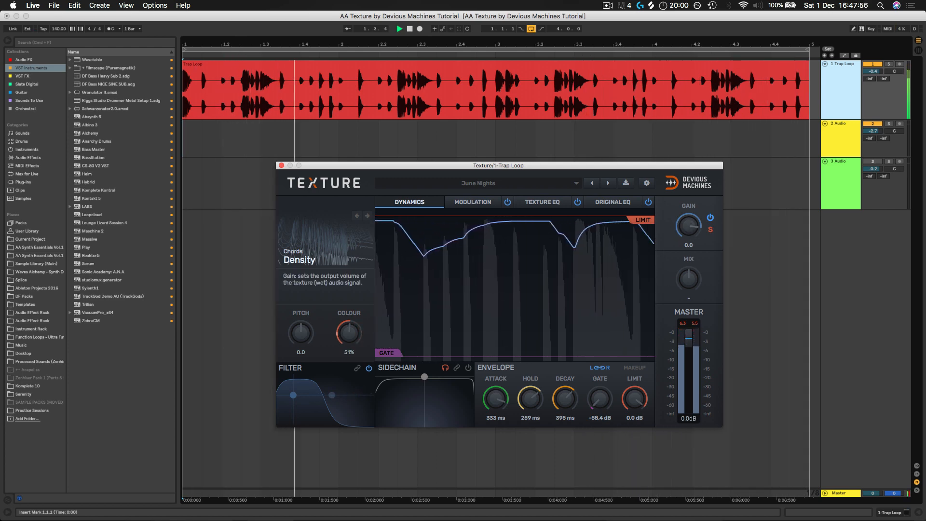
pyautogui.moveTo(690, 226); pyautogui.dragTo(689, 229)
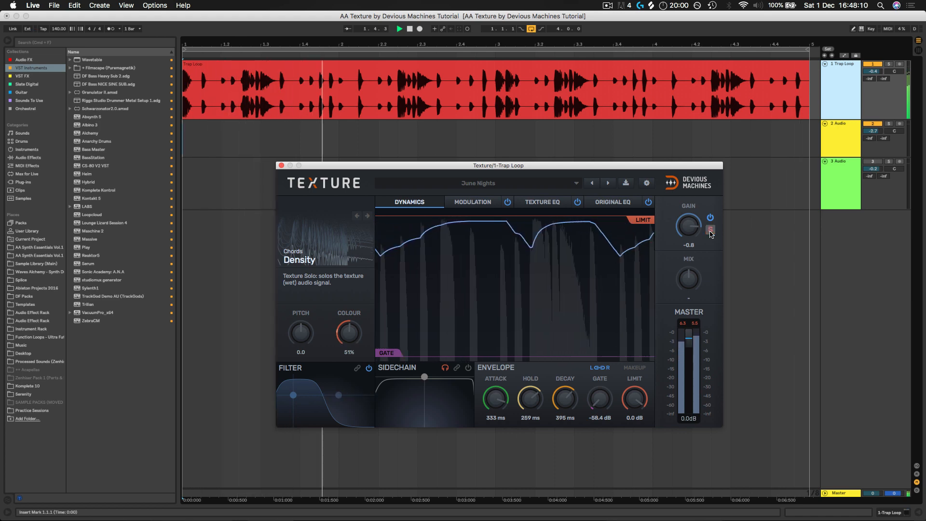
# Step: Load the Mono Gated Drum Reverb factory preset and adjust it with a -40.1 dB gate and a noise filter shifted toward higher frequencies
pyautogui.click(489, 184)
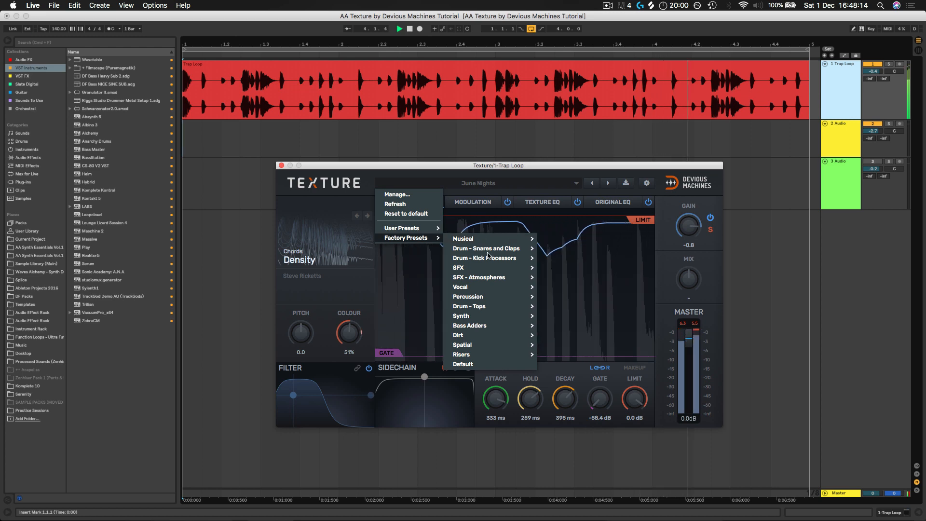
pyautogui.click(573, 270)
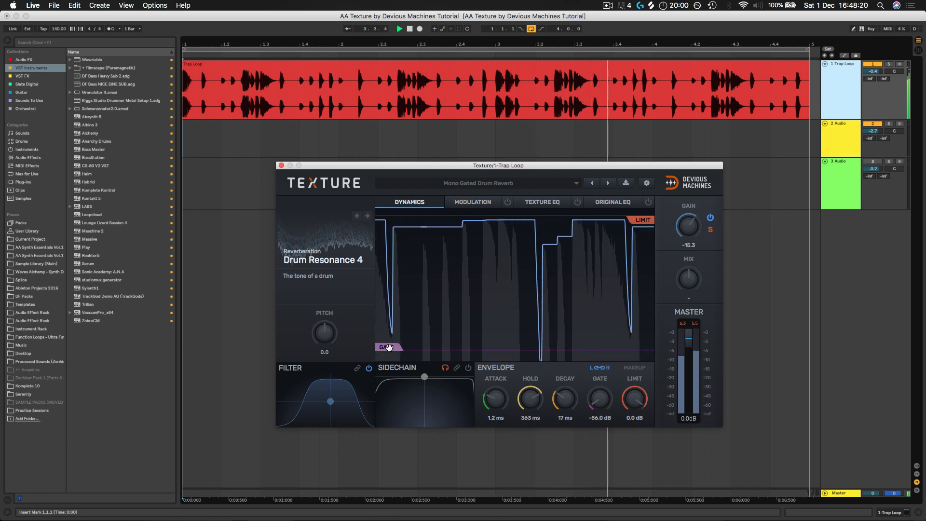
pyautogui.moveTo(389, 355); pyautogui.dragTo(393, 308)
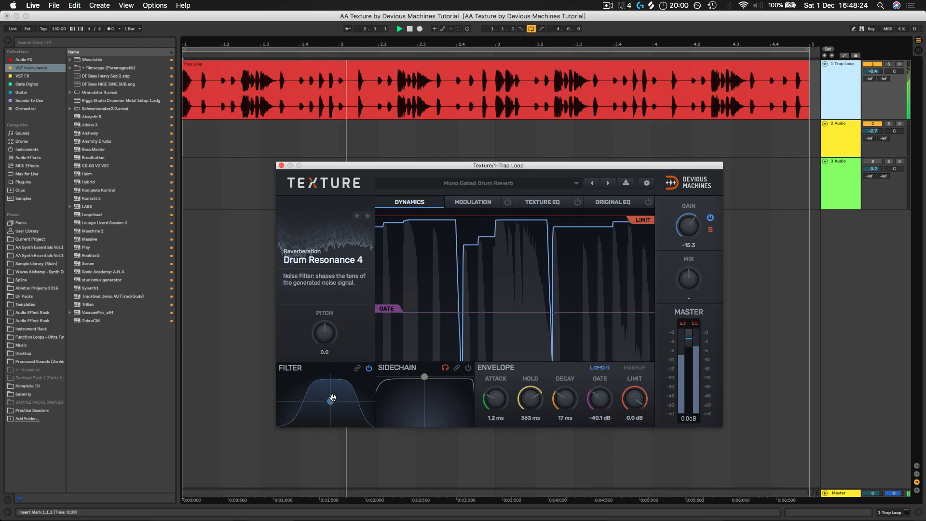
pyautogui.moveTo(332, 397)
pyautogui.mouseDown()
pyautogui.moveTo(352, 399)
pyautogui.moveTo(302, 396)
pyautogui.moveTo(341, 390)
pyautogui.mouseUp()
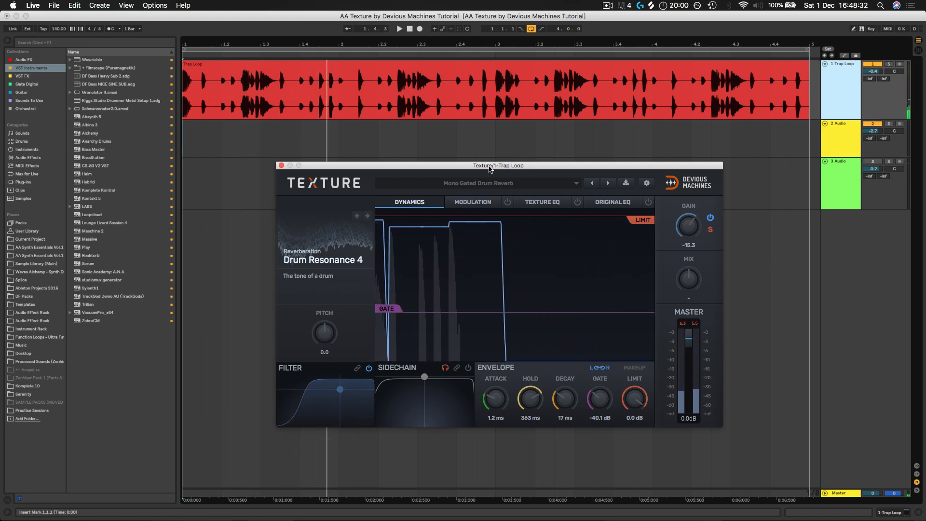
pyautogui.moveTo(502, 167); pyautogui.dragTo(494, 171)
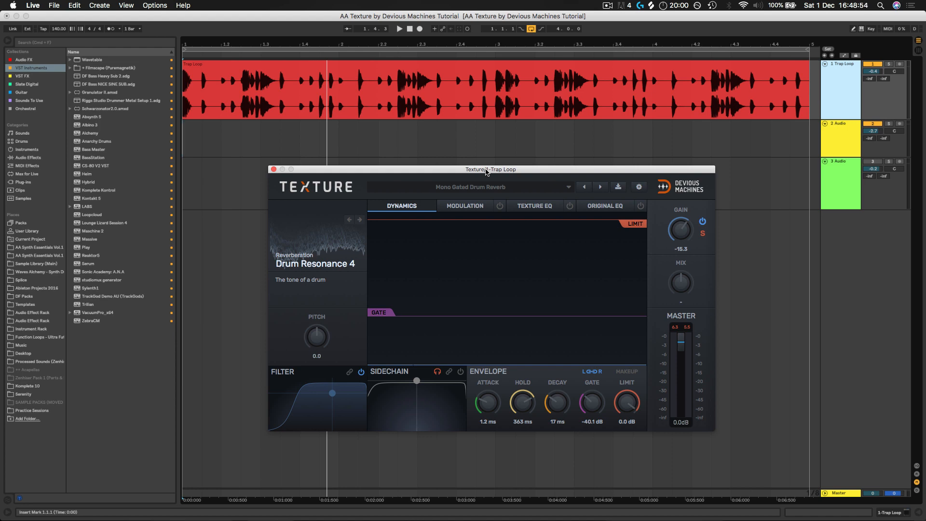
pyautogui.moveTo(486, 171); pyautogui.dragTo(487, 171)
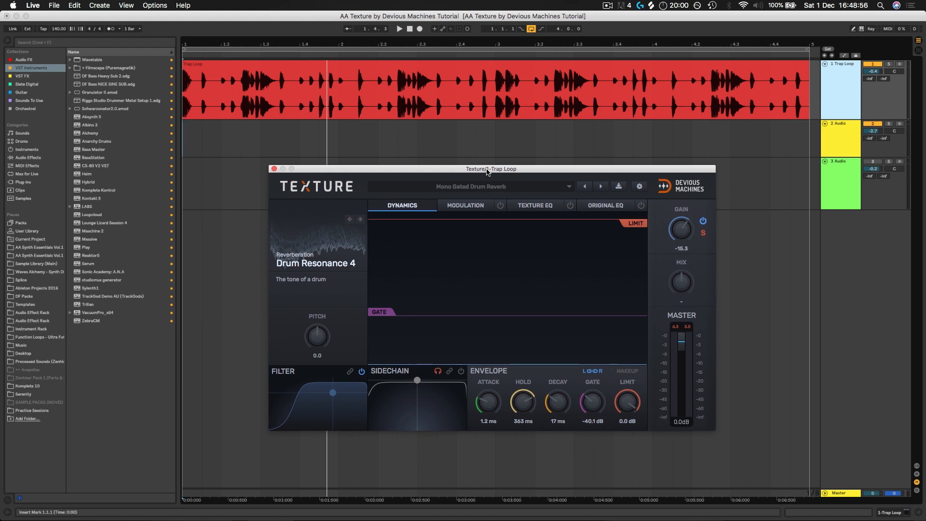